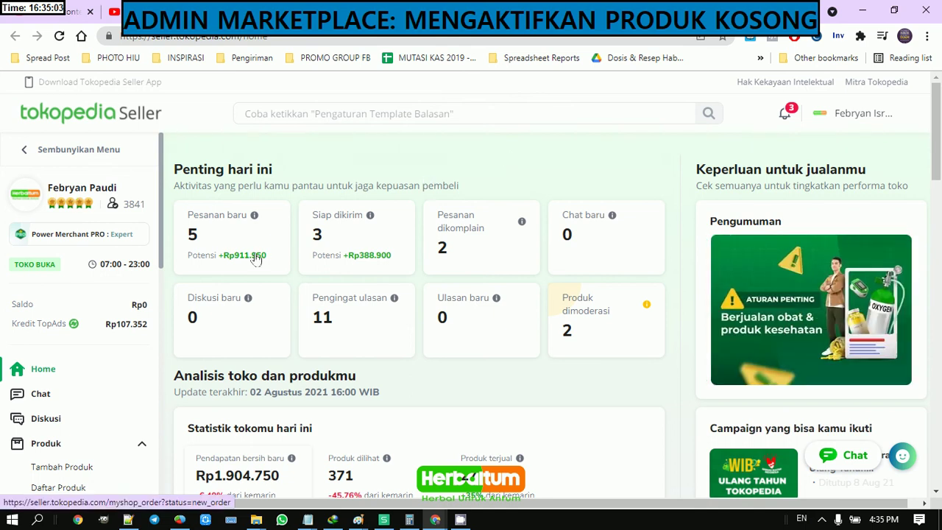
# Go to the new-orders list at seller.tokopedia.com/myshop_order?status=new_order
pyautogui.scroll(-2, 110, 358)
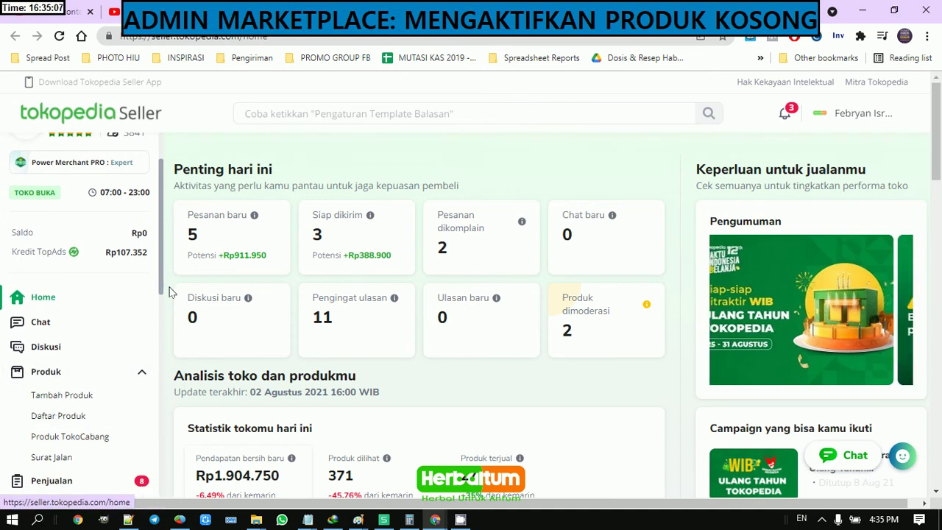
pyautogui.click(268, 40)
pyautogui.write('sel')
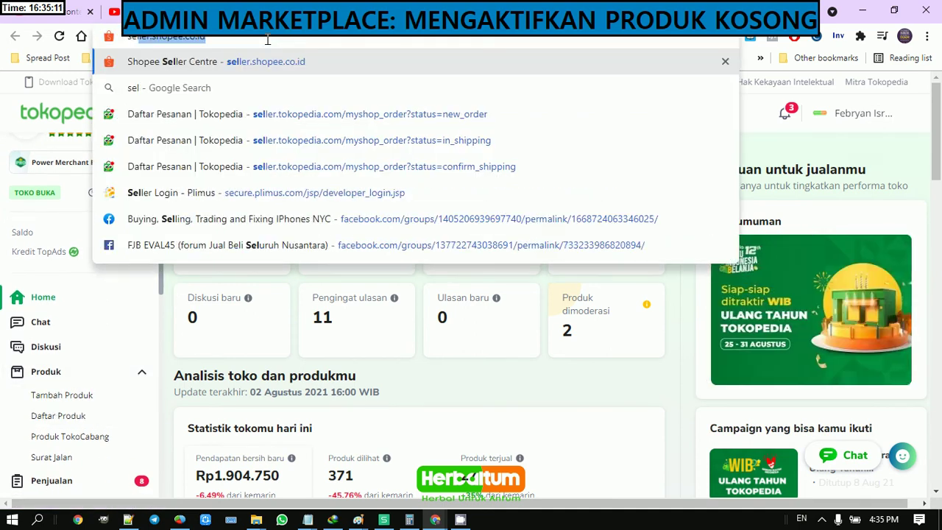
pyautogui.write('ler.to')
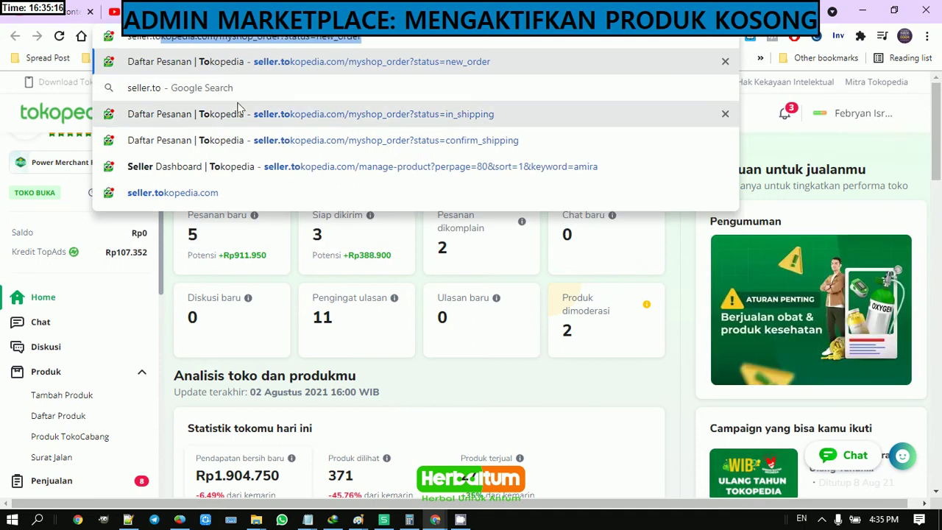
pyautogui.click(242, 59)
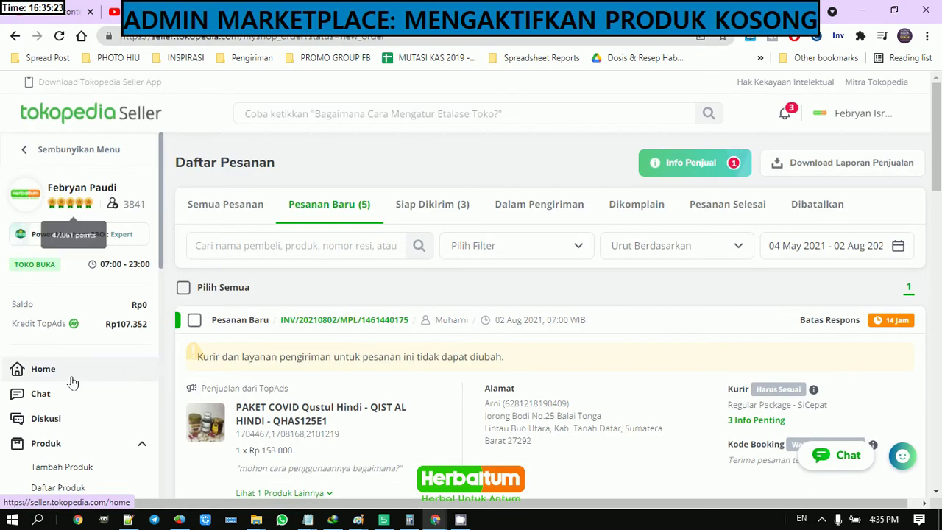
# Open the store's product list (Daftar Produk) and show only the inactive products (Nonaktif)
pyautogui.scroll(-1, 74, 378)
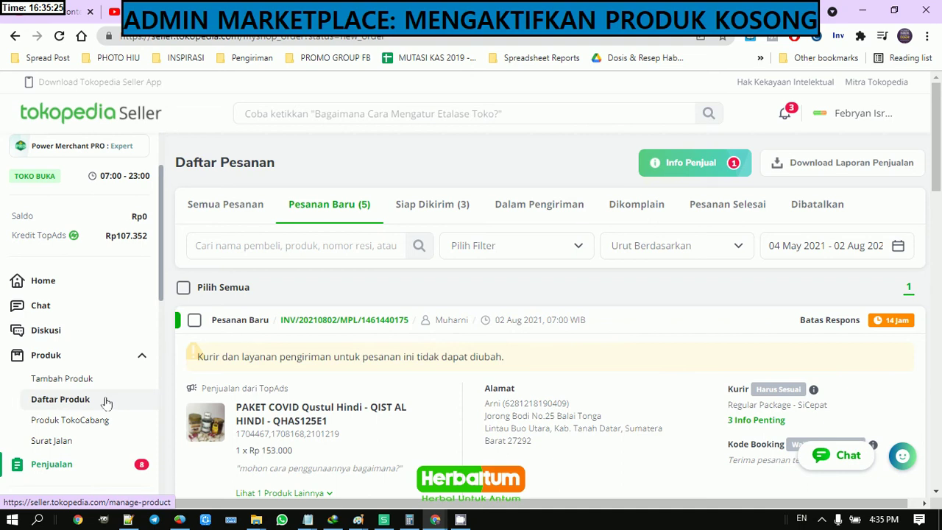
pyautogui.click(107, 403)
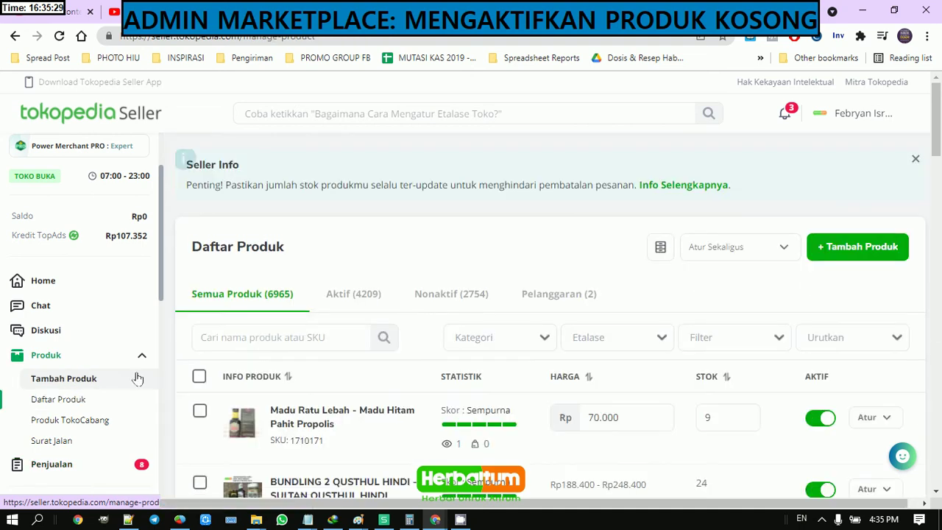
pyautogui.click(416, 297)
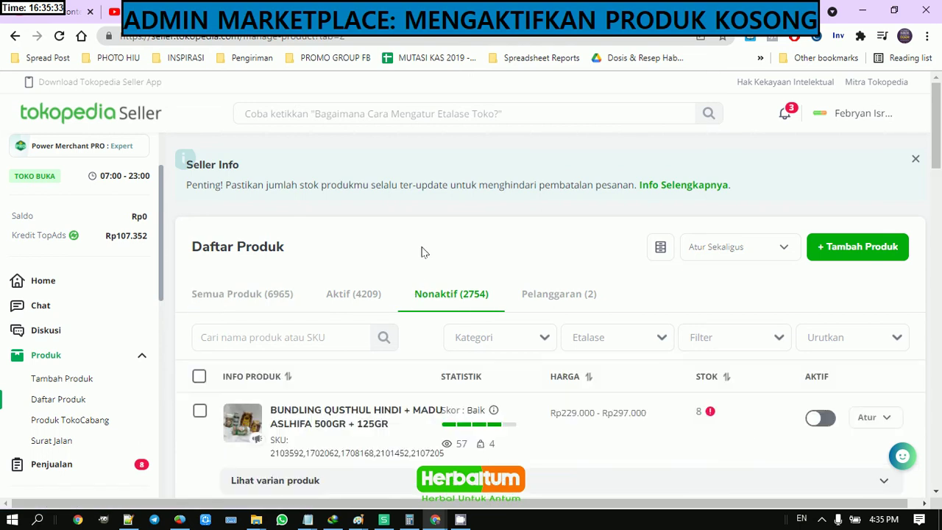
# Examine the inactive products and their stock quantities, then return to the start of the list
pyautogui.scroll(-1, 423, 248)
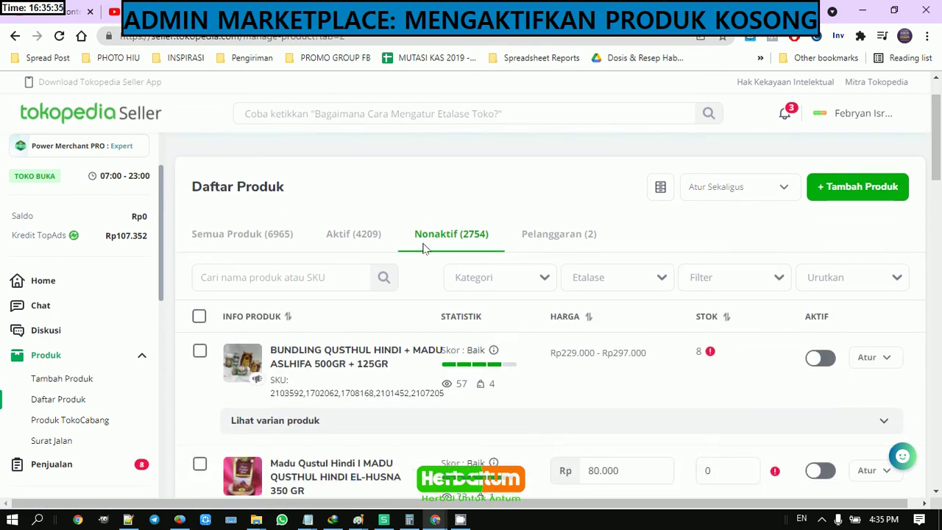
pyautogui.scroll(-15, 423, 248)
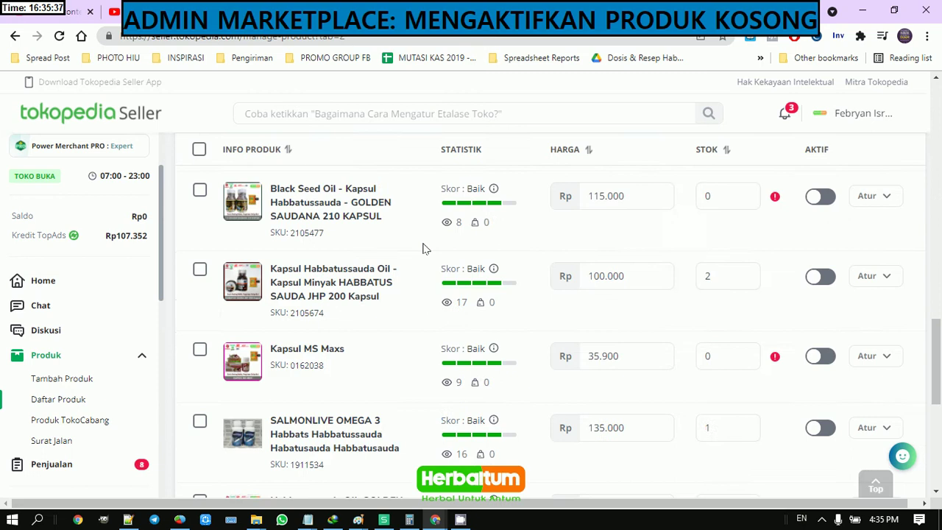
pyautogui.scroll(-3, 423, 248)
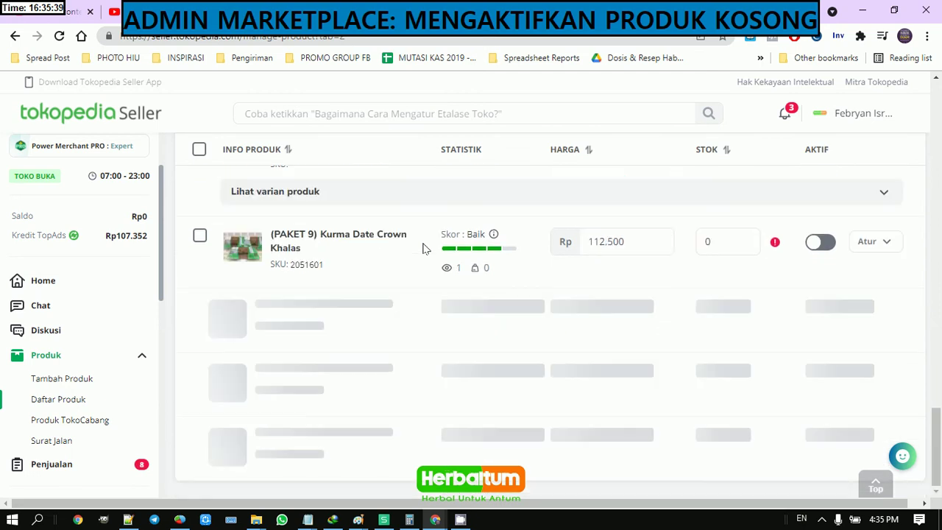
pyautogui.scroll(-5, 423, 248)
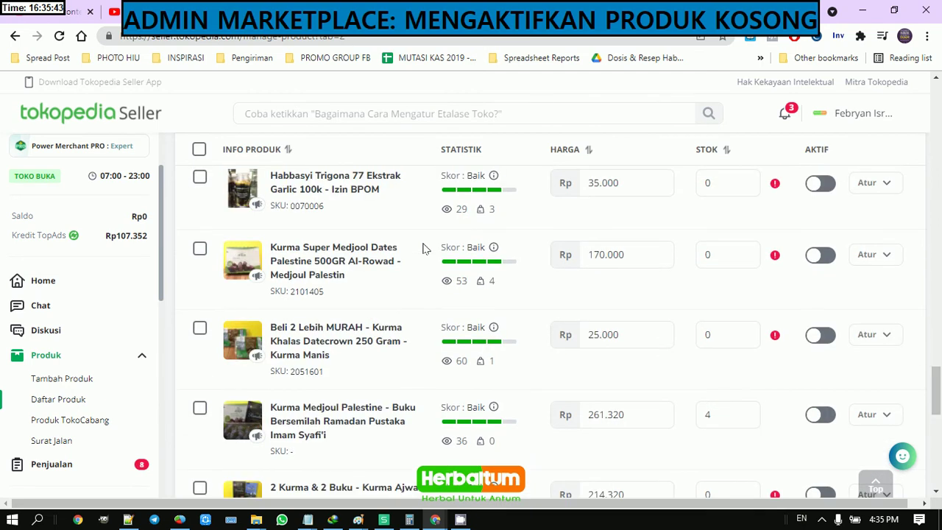
pyautogui.moveTo(869, 111)
pyautogui.scroll(-10, 174, 327)
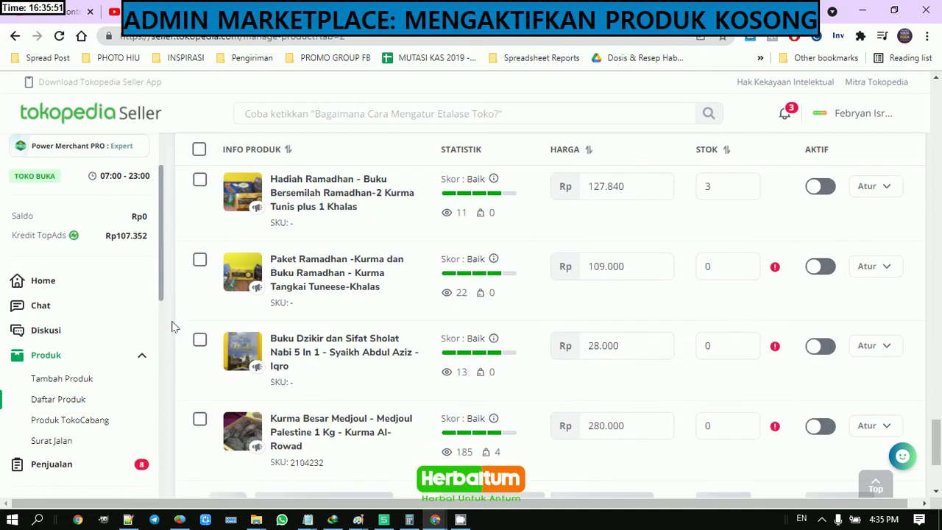
pyautogui.scroll(-15, 173, 327)
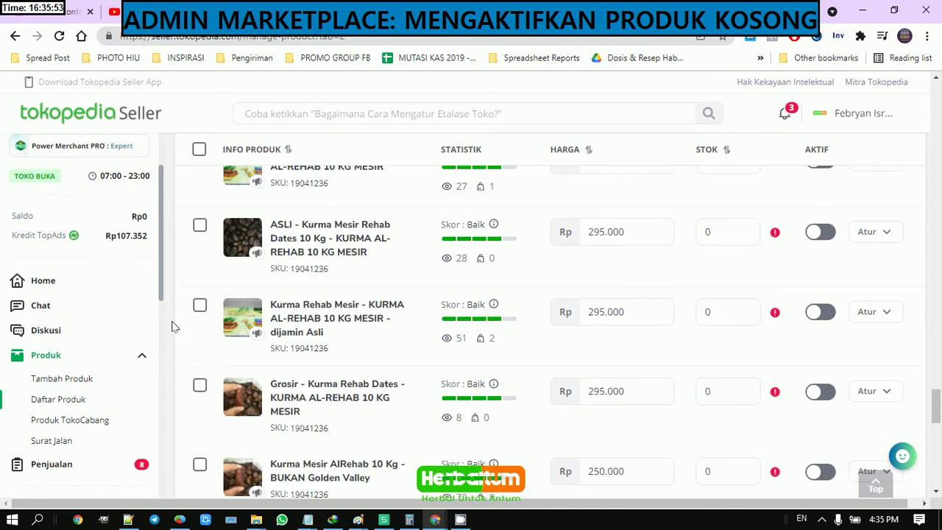
pyautogui.scroll(-10, 174, 326)
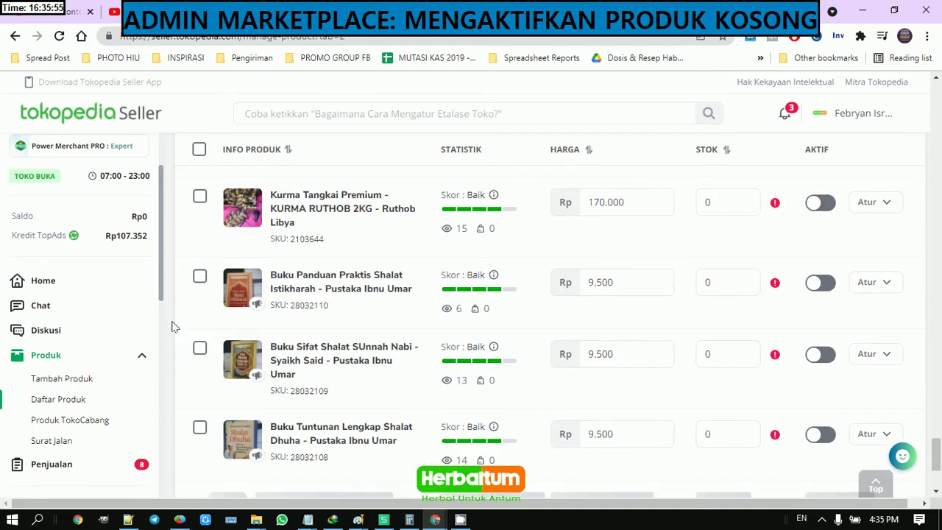
pyautogui.scroll(-12, 173, 327)
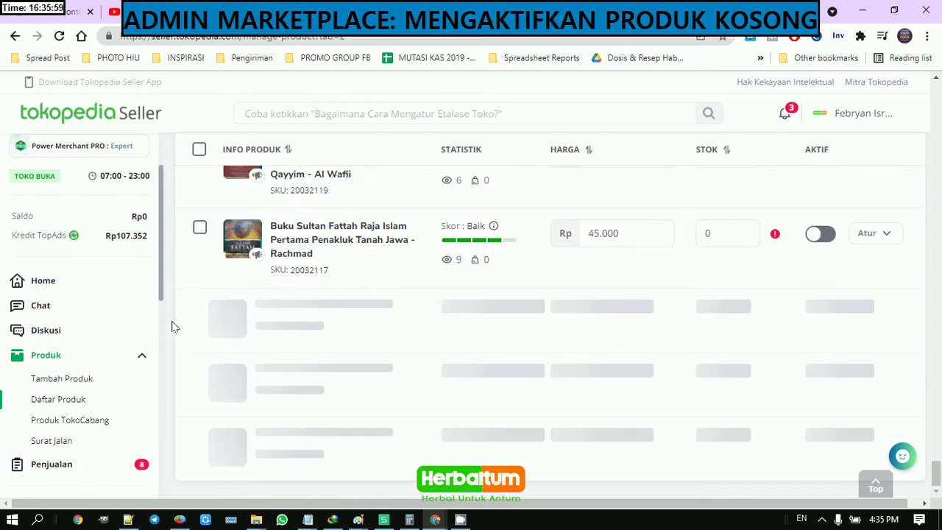
pyautogui.scroll(-5, 174, 326)
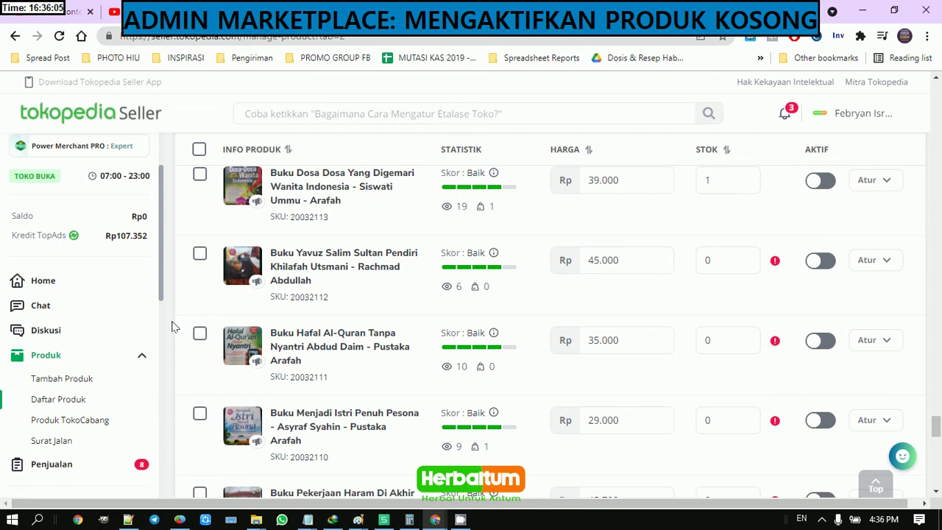
pyautogui.scroll(-10, 174, 327)
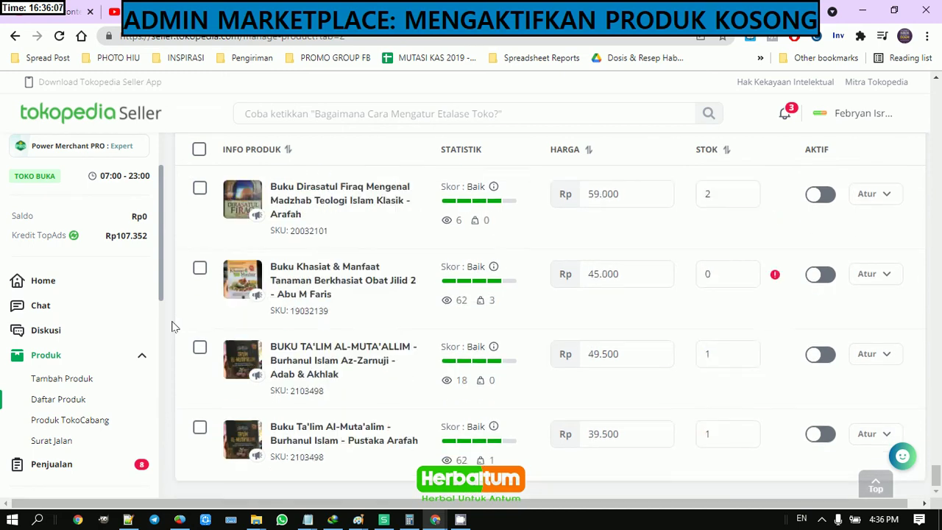
pyautogui.scroll(-3, 173, 327)
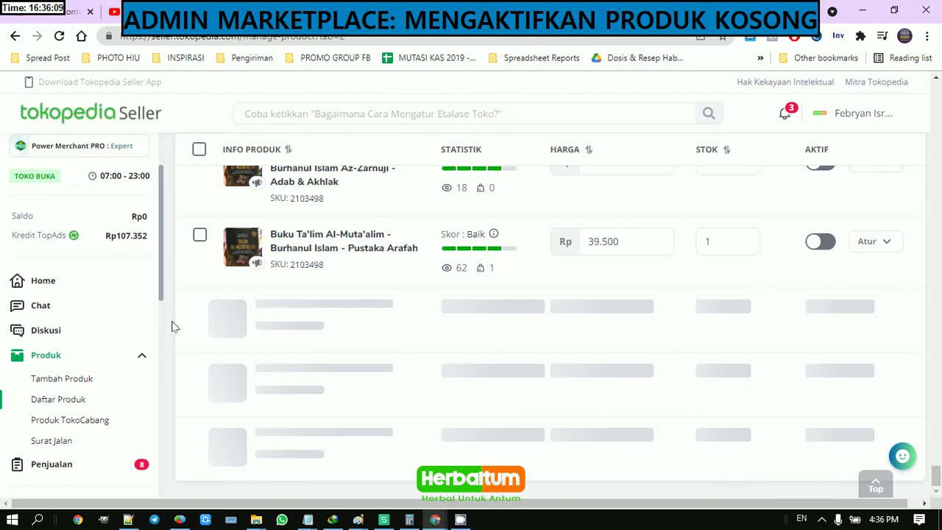
pyautogui.scroll(-2, 174, 327)
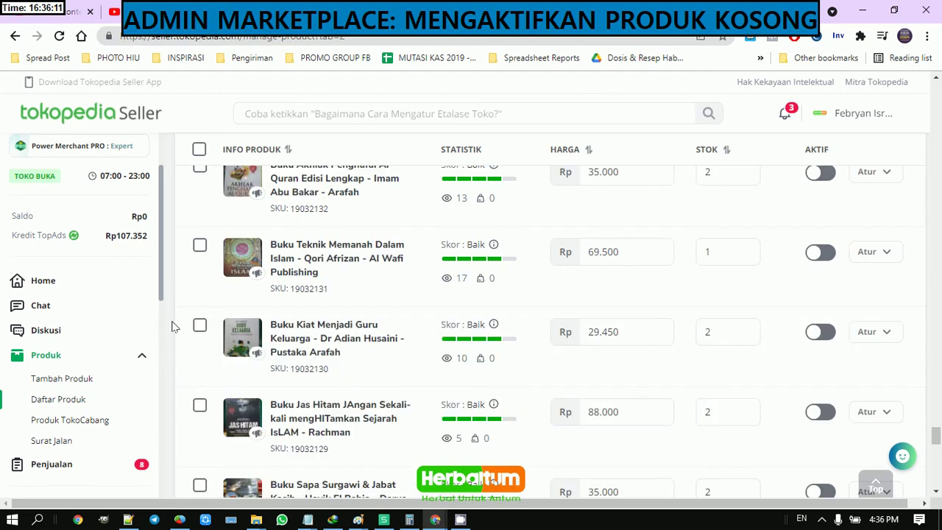
pyautogui.scroll(-12, 174, 327)
pyautogui.scroll(-3, 173, 326)
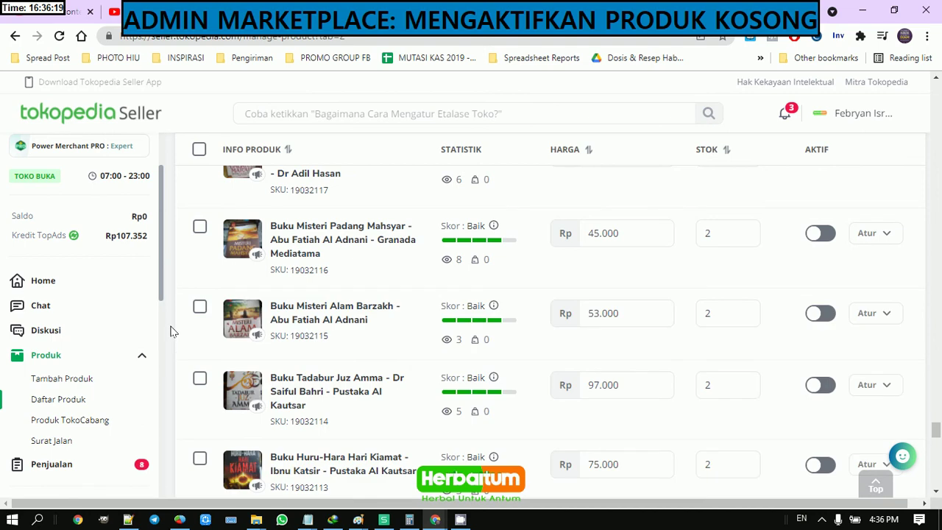
pyautogui.scroll(-15, 170, 331)
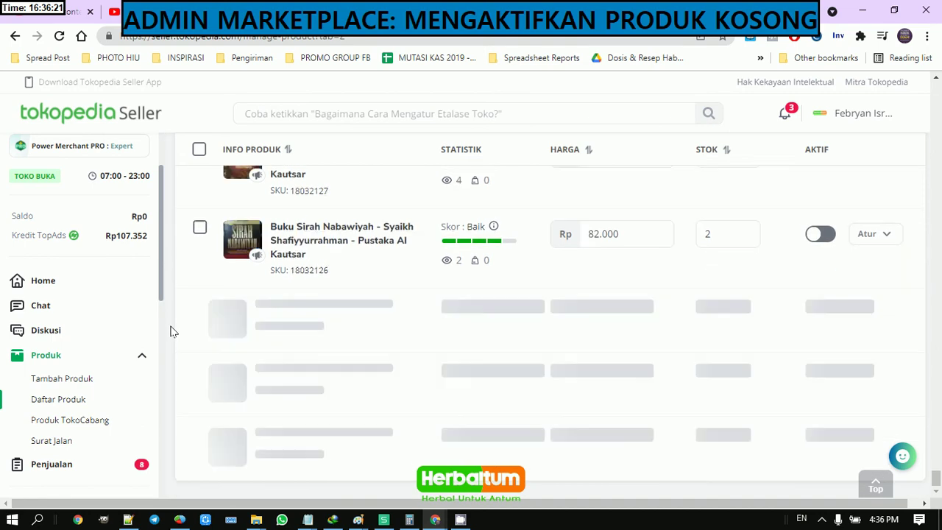
pyautogui.scroll(20, 170, 331)
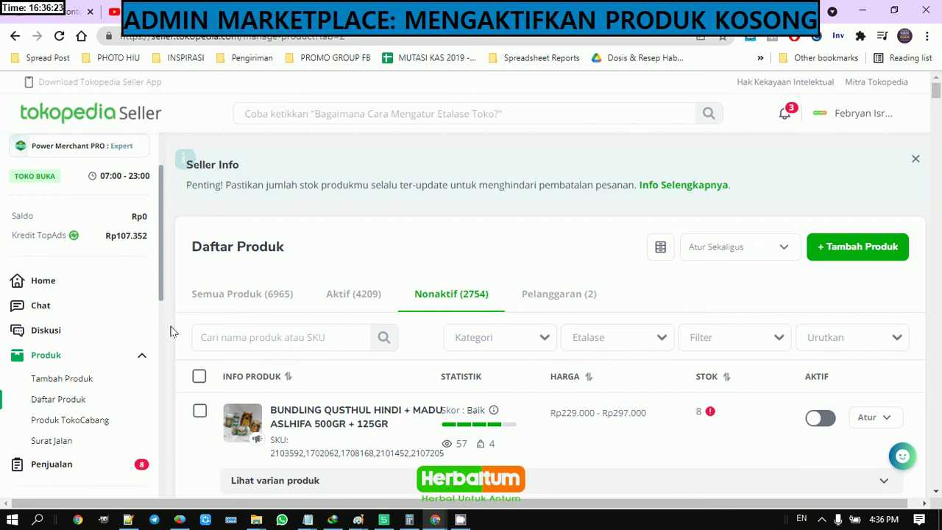
pyautogui.scroll(-1, 170, 331)
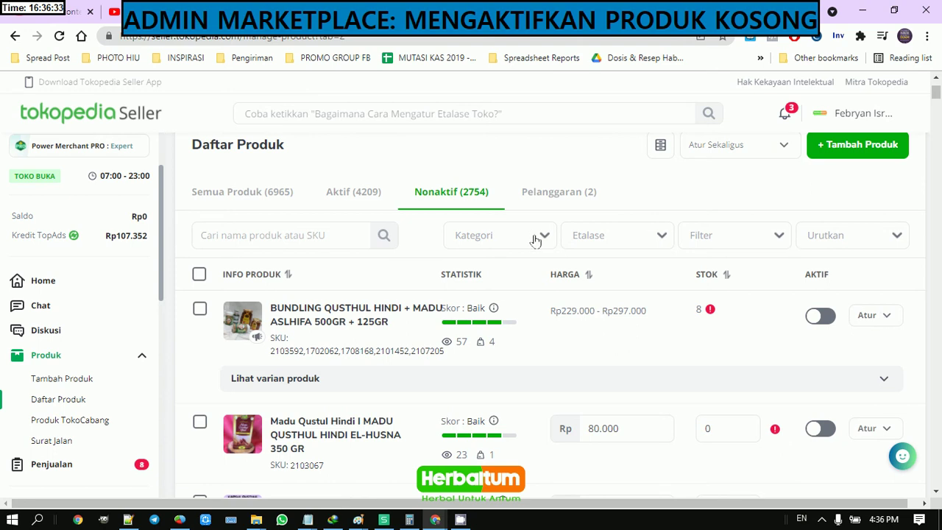
pyautogui.click(597, 236)
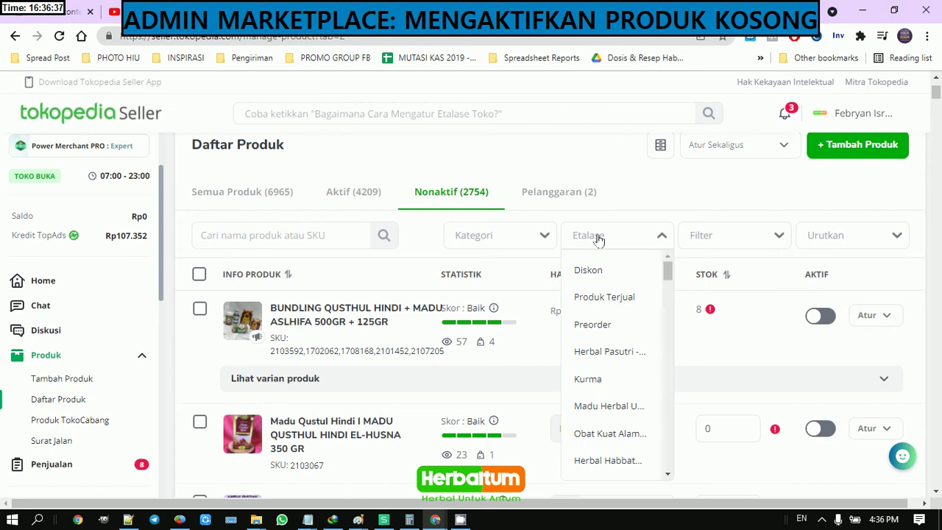
pyautogui.scroll(-3, 610, 360)
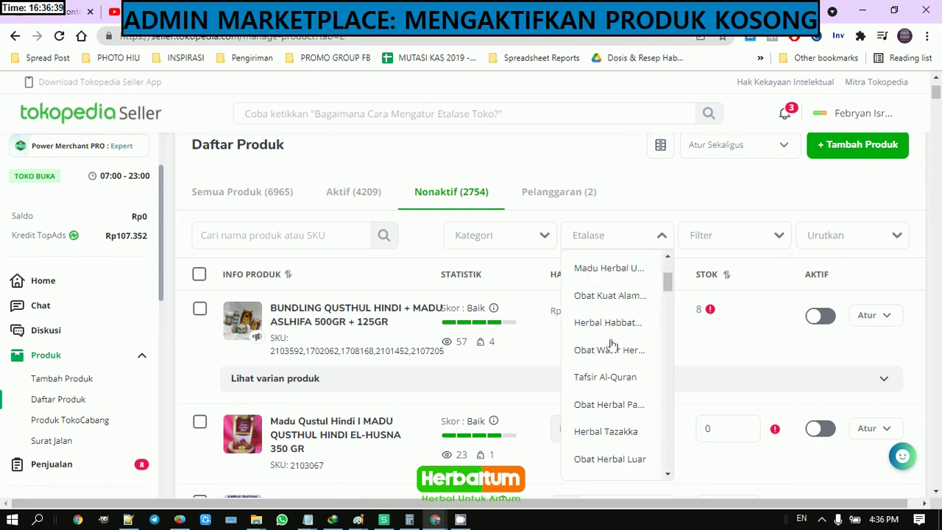
pyautogui.scroll(-10, 632, 411)
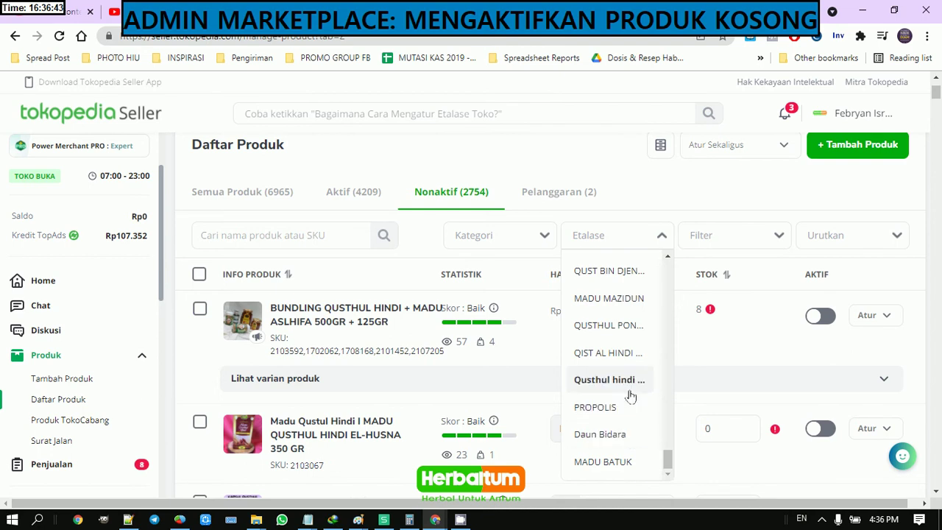
pyautogui.click(895, 212)
# Sort the inactive products by best-selling (Terlaris) and examine the stock of the leading items
pyautogui.click(858, 243)
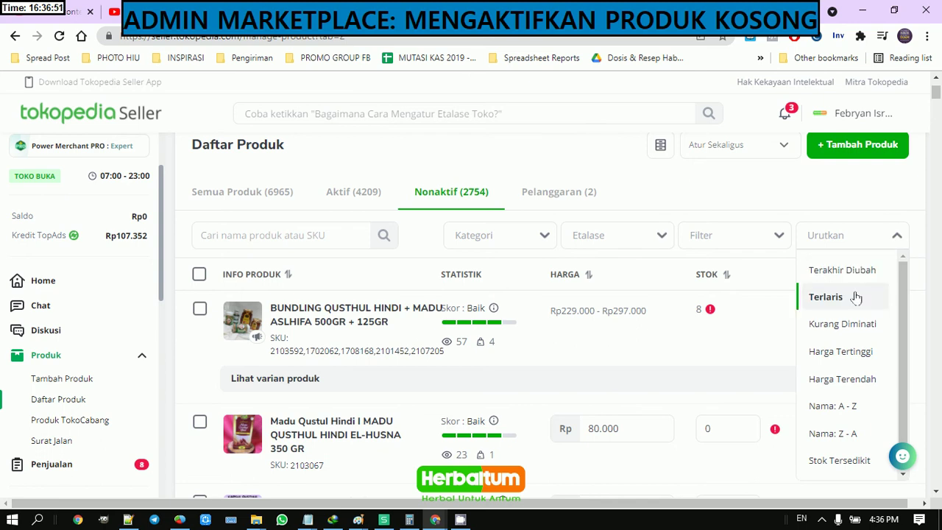
pyautogui.click(825, 296)
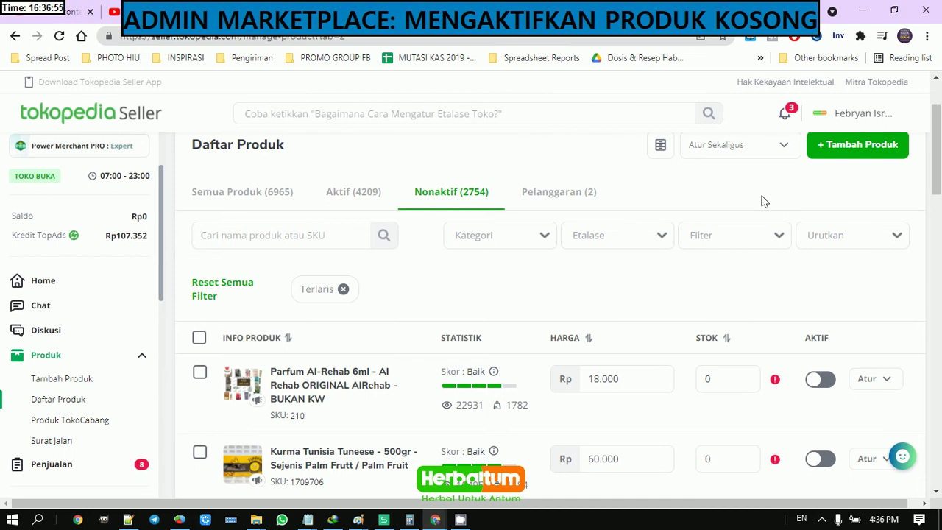
pyautogui.scroll(-3, 762, 201)
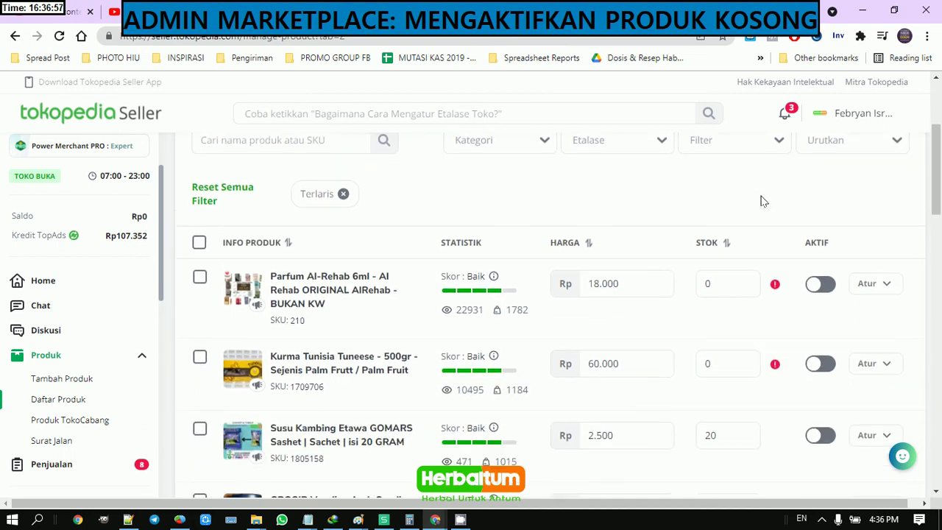
pyautogui.scroll(-5, 762, 200)
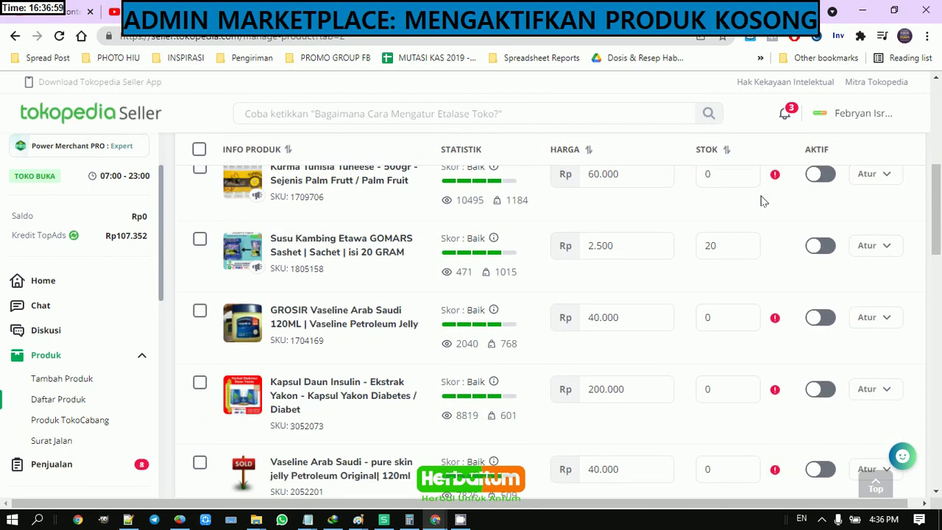
pyautogui.scroll(-4, 762, 201)
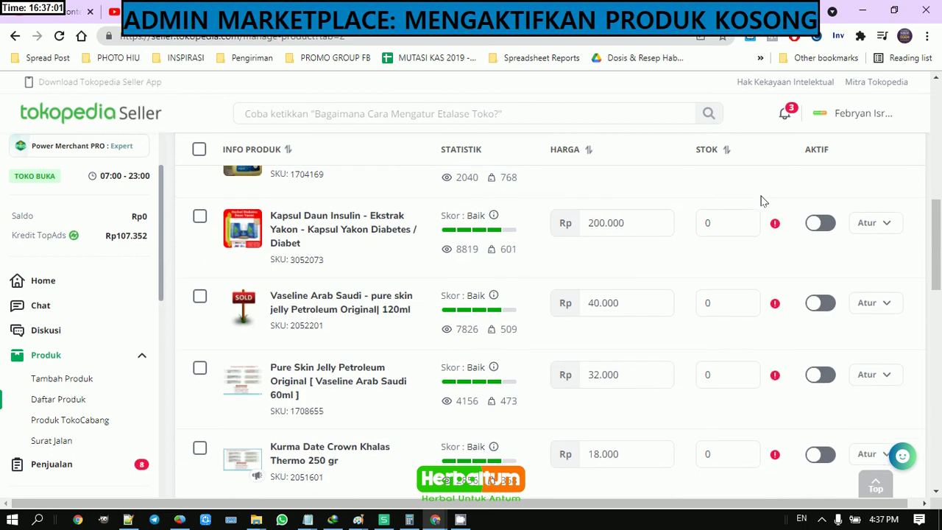
pyautogui.scroll(-6, 762, 201)
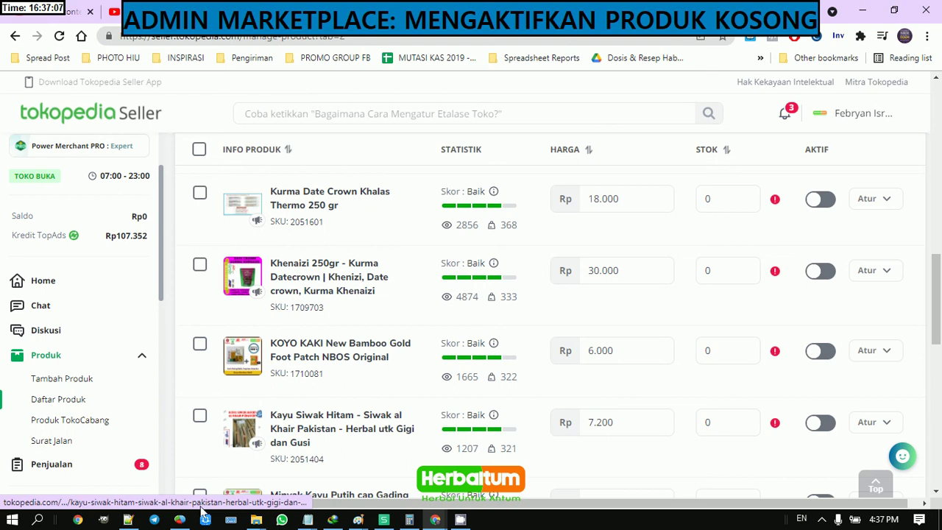
# Switch to the inventory program's item data and search for "zi 25" to check the stock of Khenaizi 250gr
pyautogui.moveTo(180, 519)
pyautogui.click(151, 445)
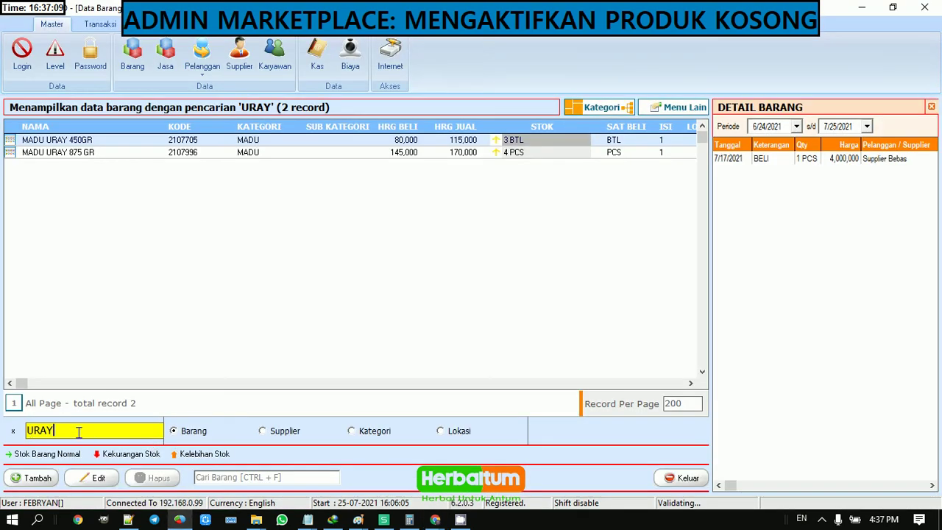
pyautogui.moveTo(78, 432); pyautogui.dragTo(25, 431)
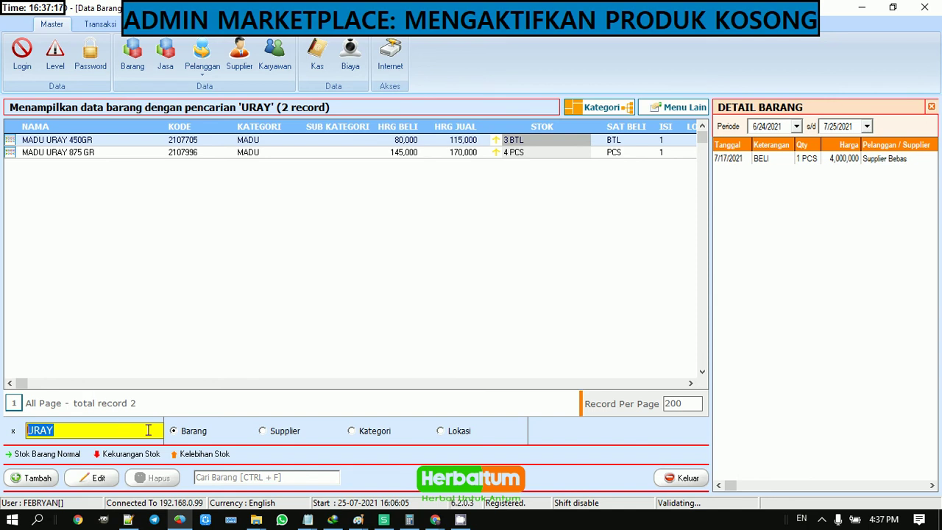
pyautogui.write('zi 25')
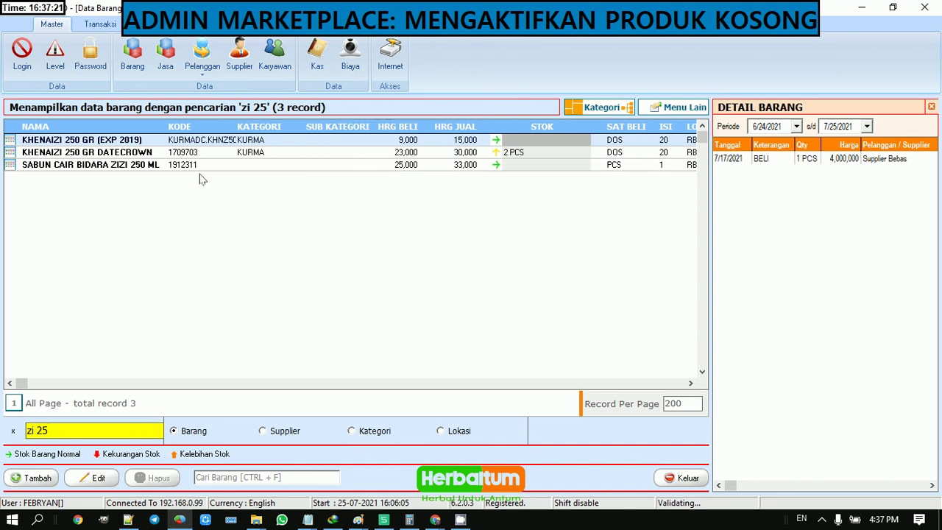
# Switch back to the Tokopedia product list, set the stock of Khenaizi 250gr to 2 and activate the product
pyautogui.click(180, 520)
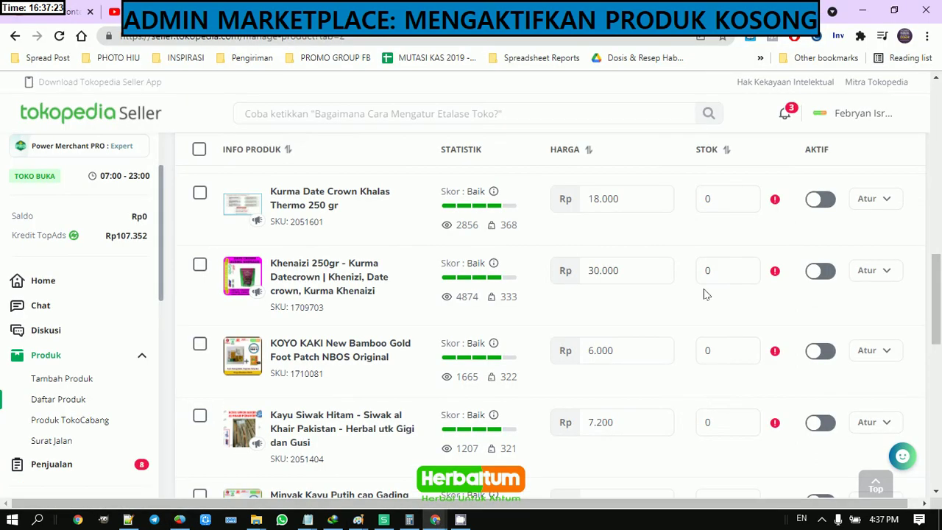
pyautogui.click(819, 280)
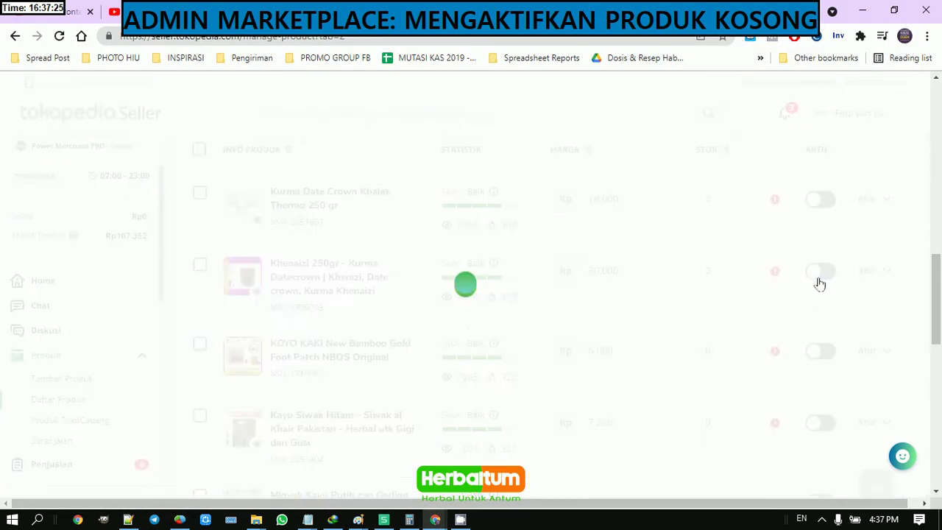
pyautogui.write('2')
pyautogui.click(829, 273)
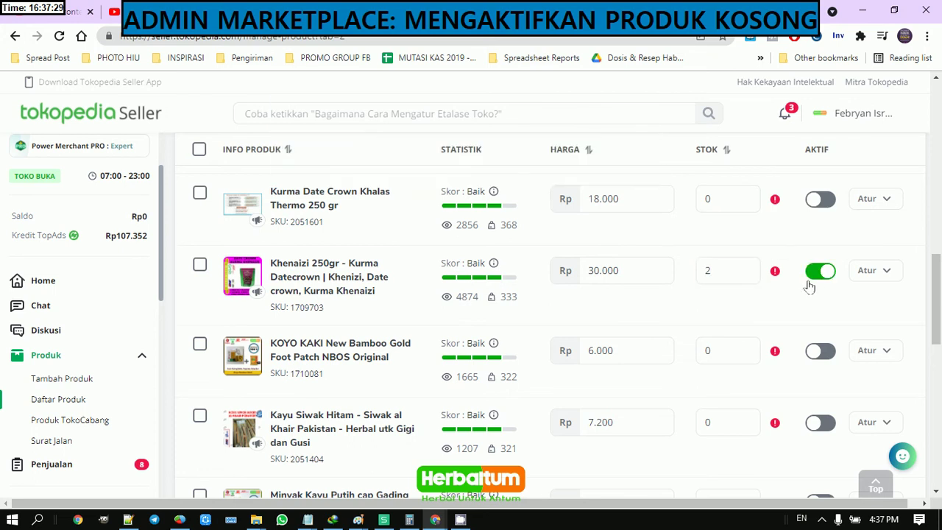
# Find Cuka Apel Halal among the inactive products and search for "cuka a" in the inventory program to check its stock
pyautogui.scroll(-5, 801, 295)
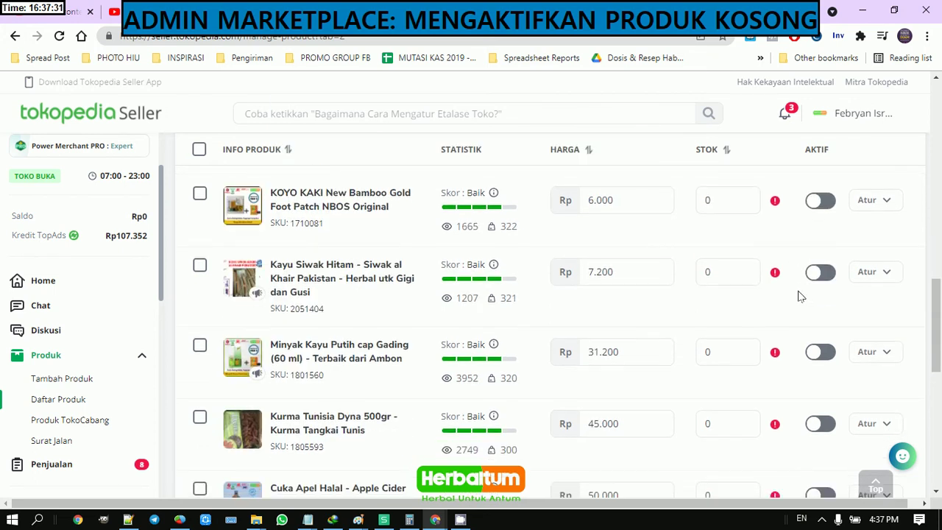
pyautogui.scroll(-1, 800, 296)
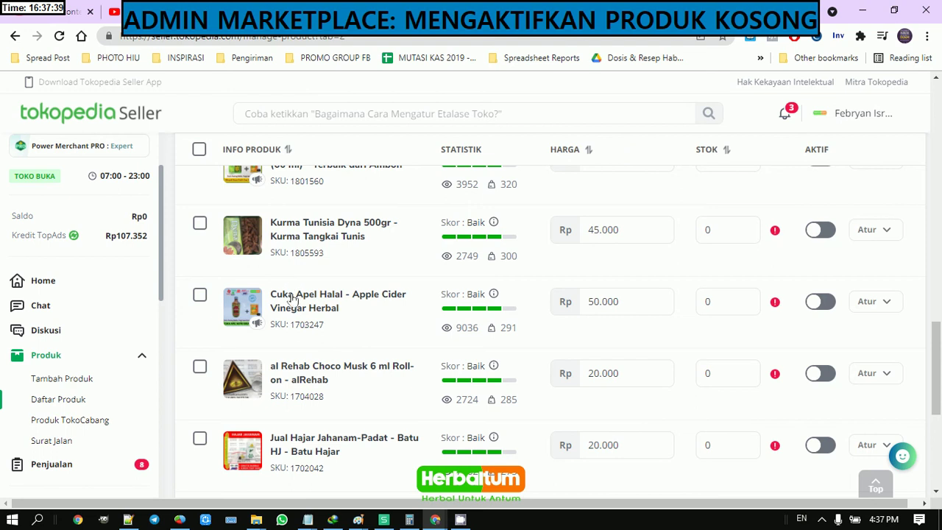
pyautogui.hotkey('alt', 'Tab')
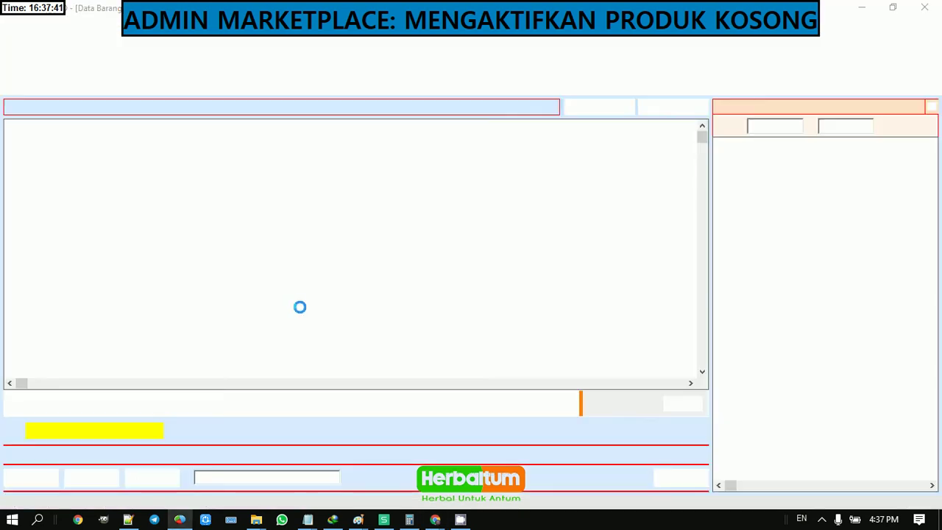
pyautogui.write('cuka a')
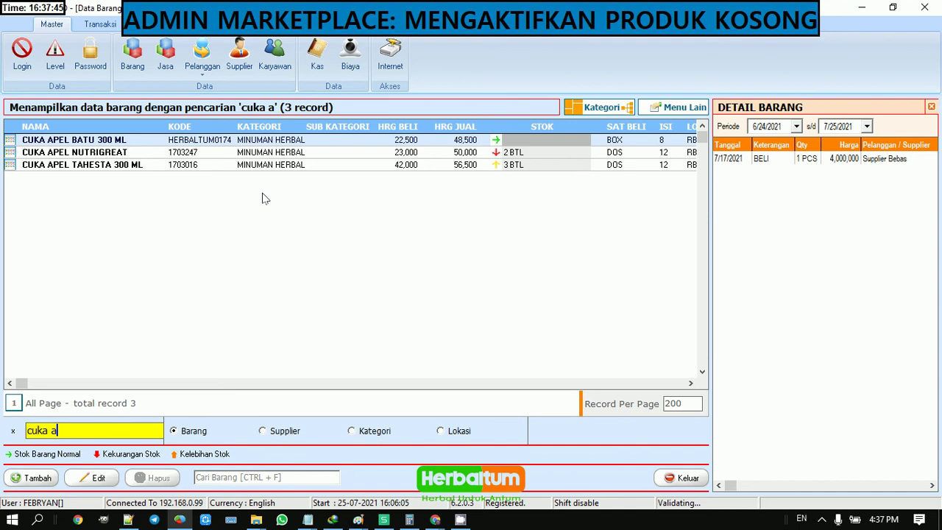
# Return to the Tokopedia list, compare the SKU of Cuka Apel Halal and open its product page in a new tab
pyautogui.hotkey('alt', 'Tab')
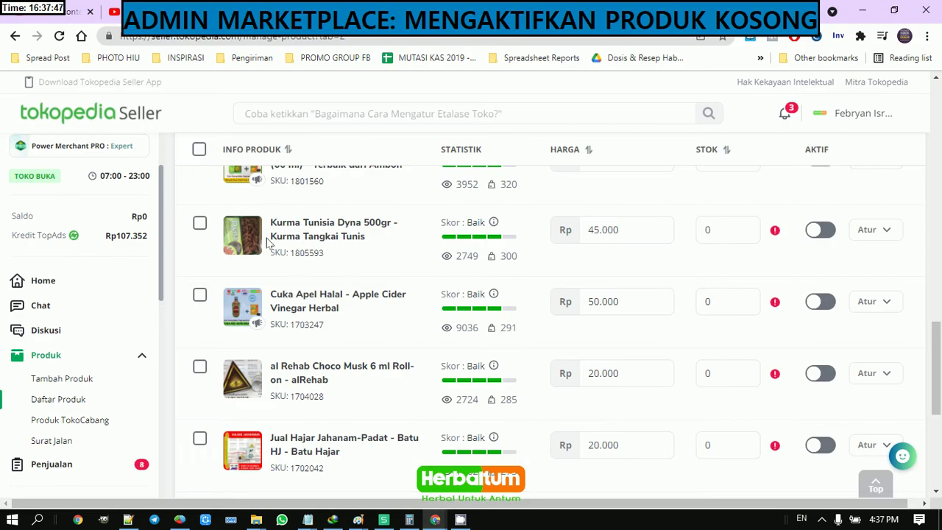
pyautogui.doubleClick(304, 331)
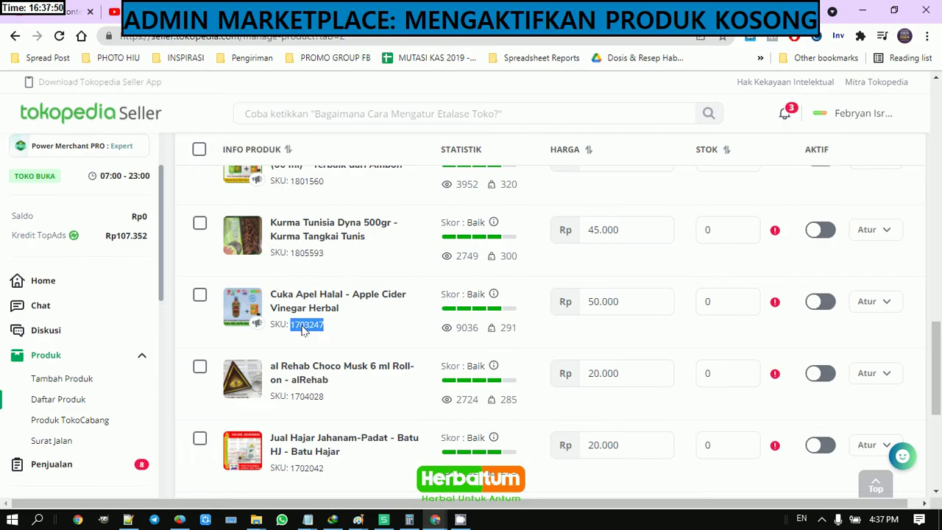
pyautogui.rightClick(321, 313)
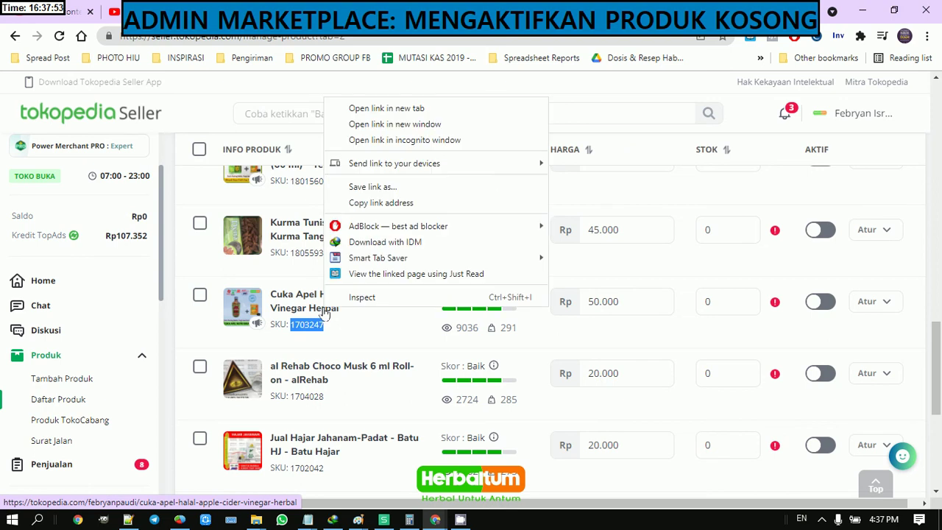
pyautogui.click(433, 111)
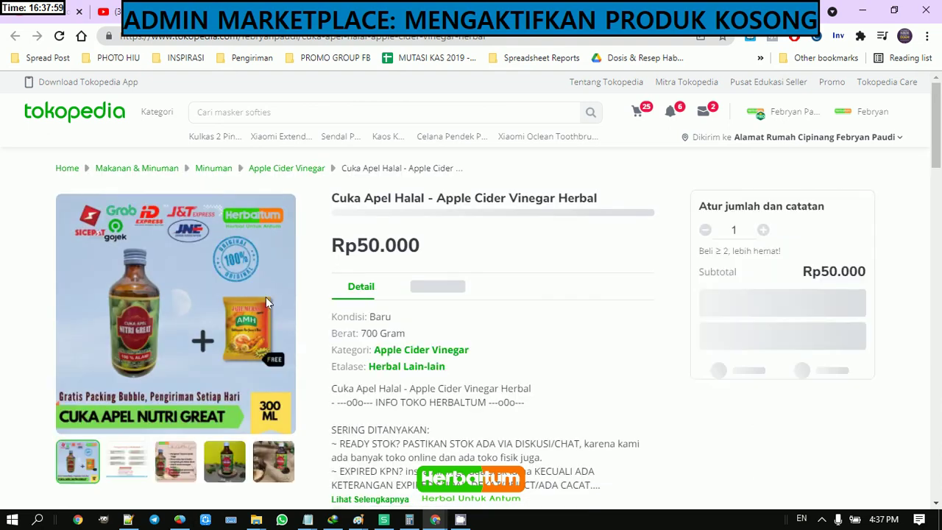
# Expand the full description of Cuka Apel Halal and examine the brand in its text and enlarged product photo
pyautogui.scroll(-1, 368, 383)
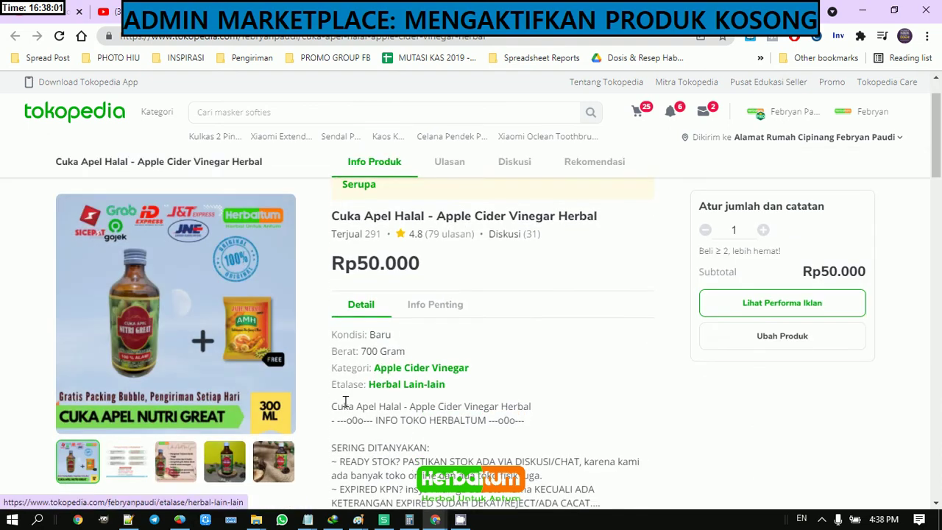
pyautogui.scroll(-4, 345, 401)
pyautogui.scroll(1, 345, 402)
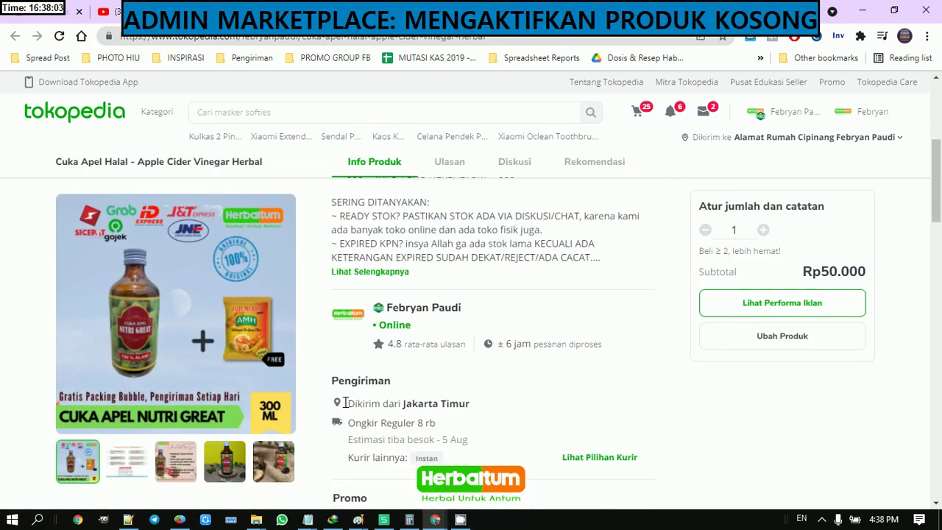
pyautogui.click(372, 276)
pyautogui.scroll(-2, 370, 358)
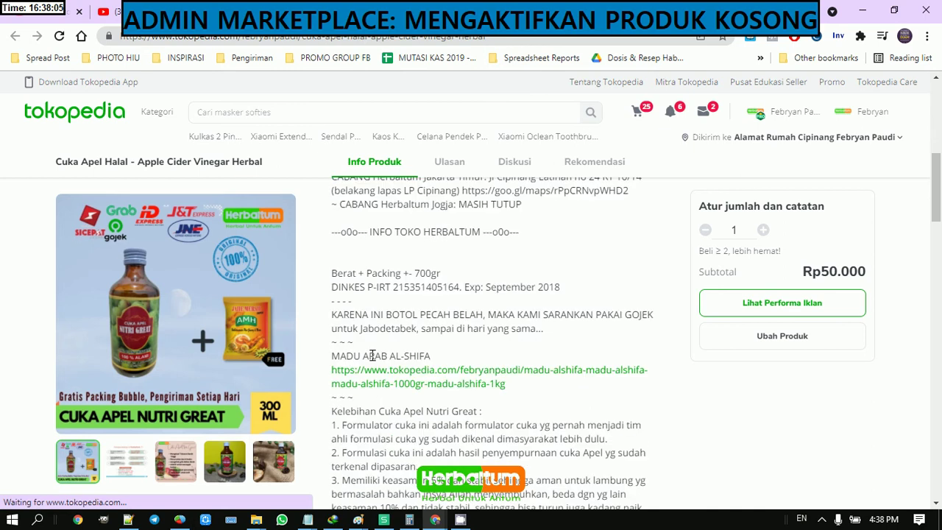
pyautogui.scroll(-1, 372, 355)
pyautogui.scroll(-3, 372, 355)
pyautogui.scroll(3, 372, 355)
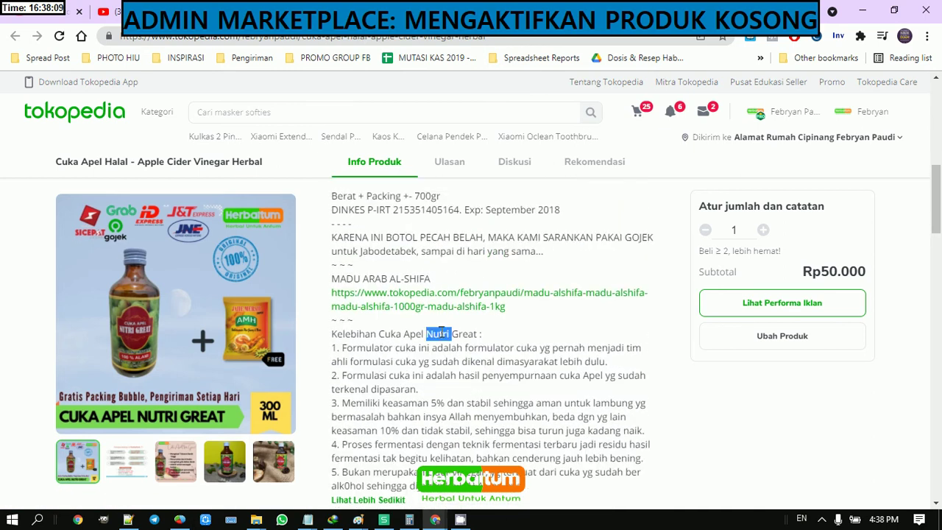
pyautogui.tripleClick(439, 333)
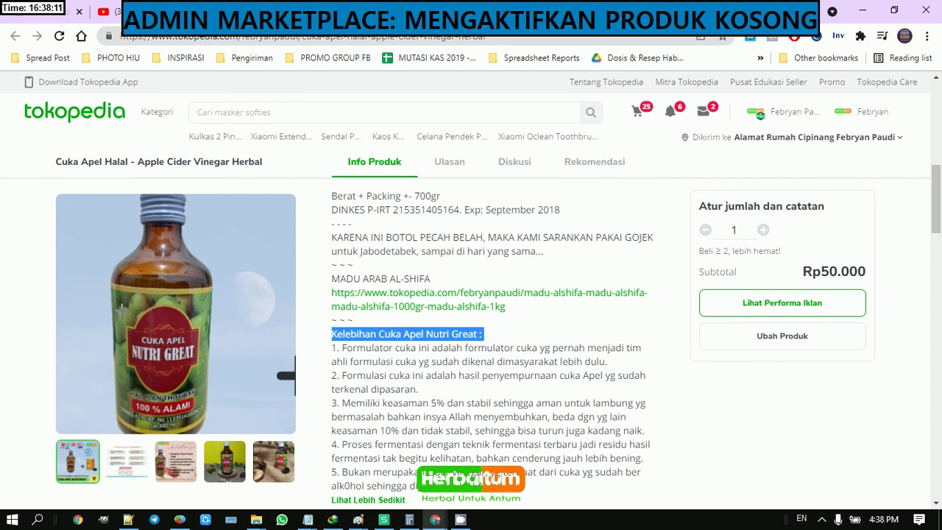
pyautogui.click(131, 312)
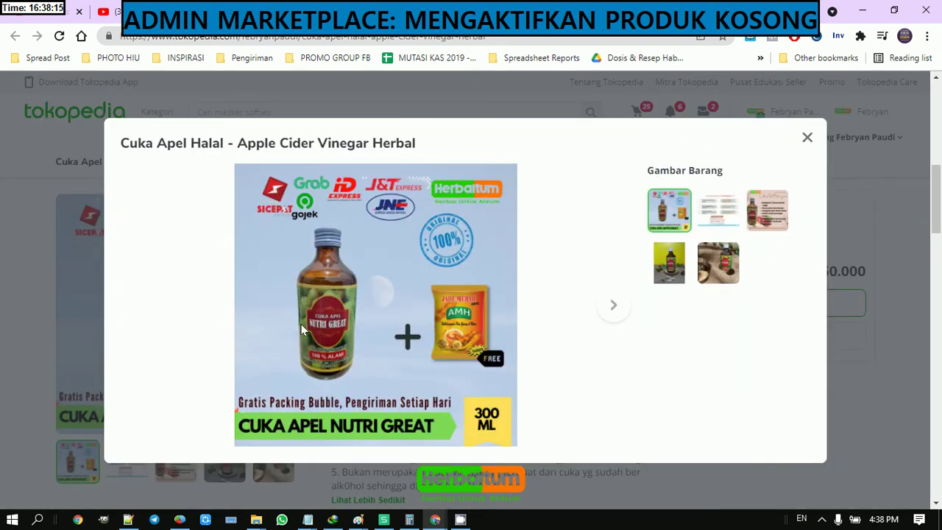
# Switch to the inventory program and check the vinegar's stock by searching for "nutrig" and again for "cuka a"
pyautogui.hotkey('alt', 'Tab')
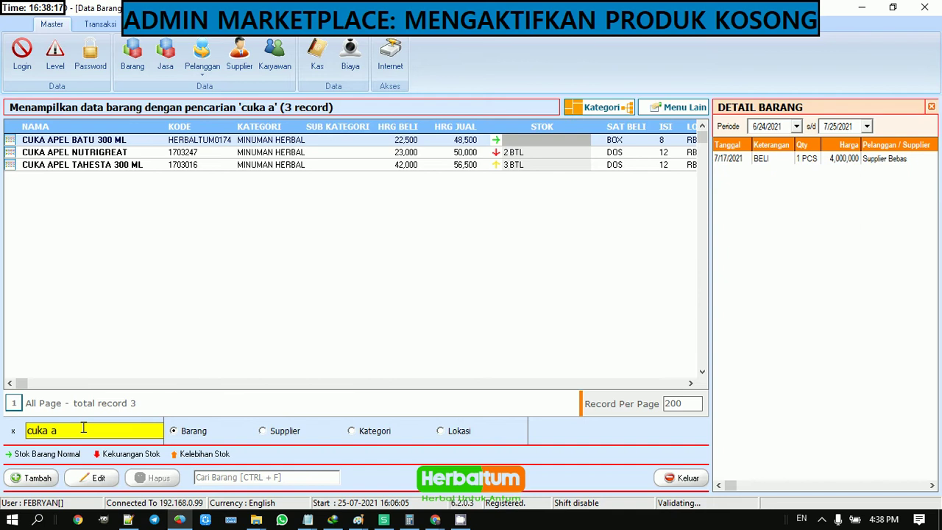
pyautogui.moveTo(70, 431); pyautogui.dragTo(2, 423)
pyautogui.write('nutrig')
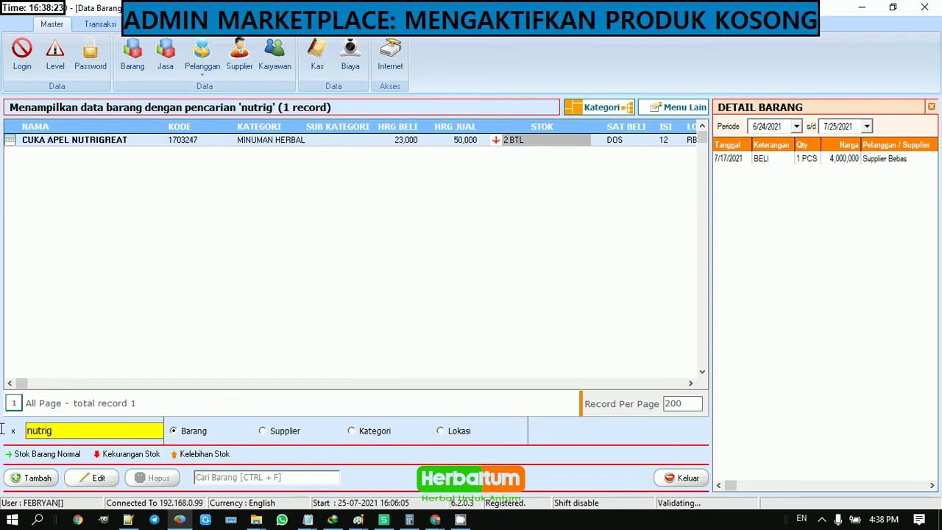
pyautogui.hotkey('ctrl', 'a')
pyautogui.write('cuka a')
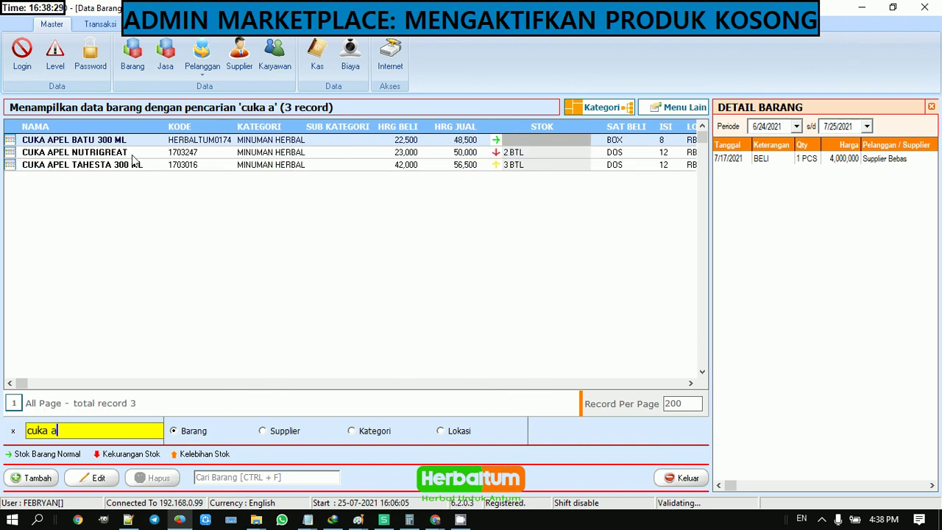
# Return to the Tokopedia product list, set the stock of Cuka Apel Halal to 2 and activate the product
pyautogui.hotkey('alt', 'Tab')
pyautogui.hotkey('ctrl', 'Tab')
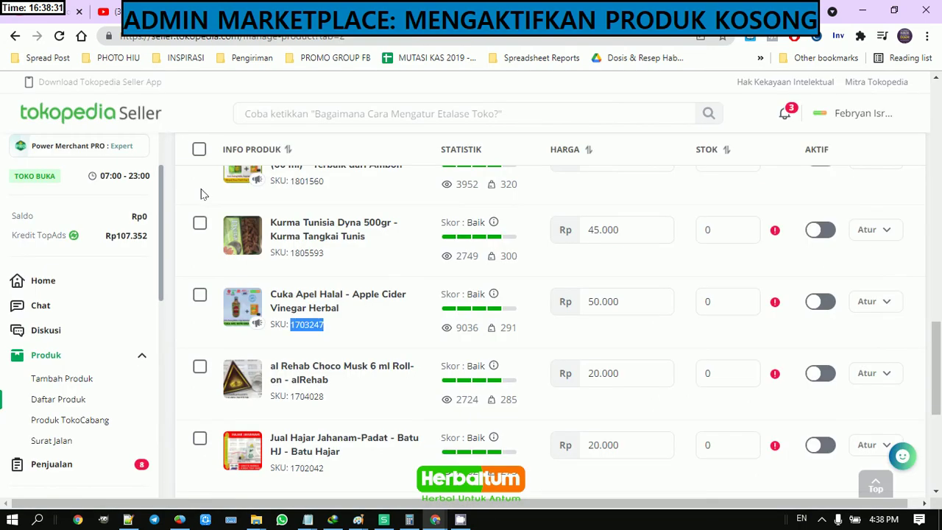
pyautogui.doubleClick(719, 301)
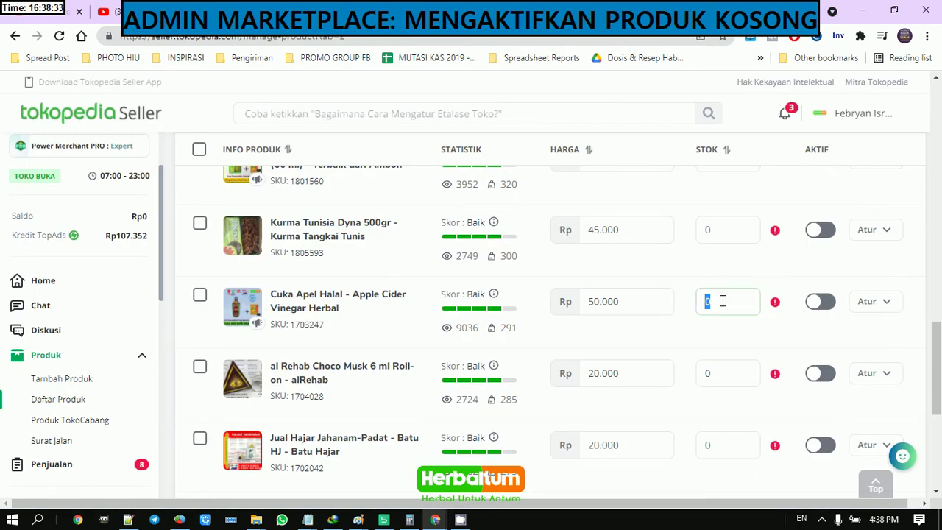
pyautogui.write('2')
pyautogui.click(820, 304)
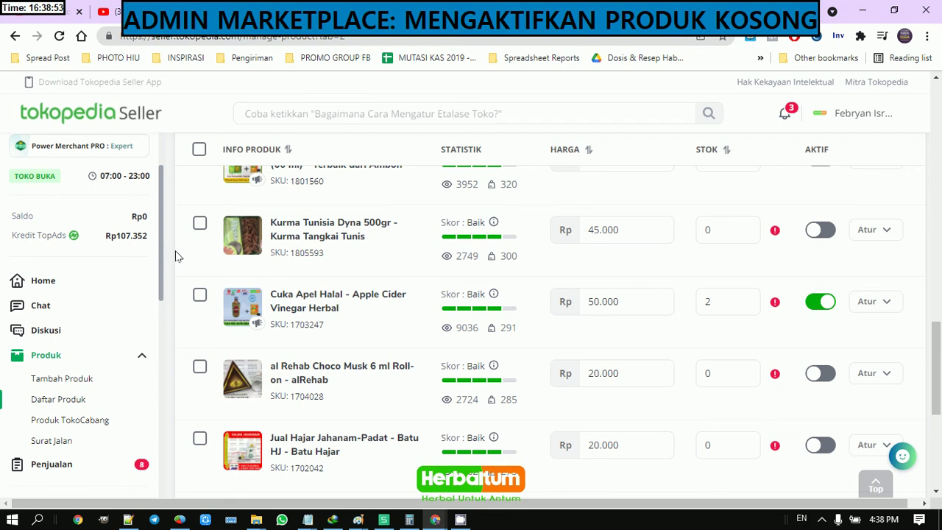
# Switch to the LAPORAN AKTIVASI PRODUK spreadsheet and enter the Tokopedia store's name as the marketplace in cell E3
pyautogui.hotkey('alt', 'Tab')
pyautogui.hotkey('alt', 'Tab')
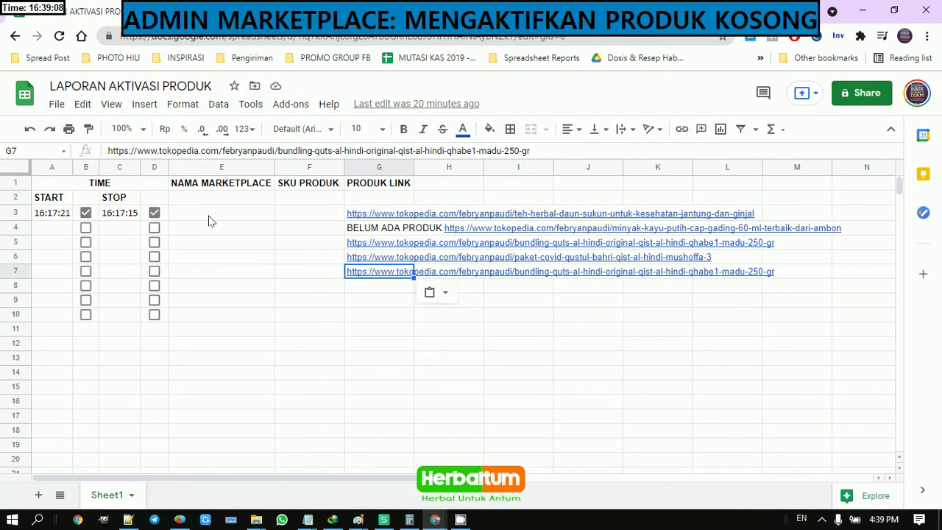
pyautogui.click(215, 213)
pyautogui.write('t')
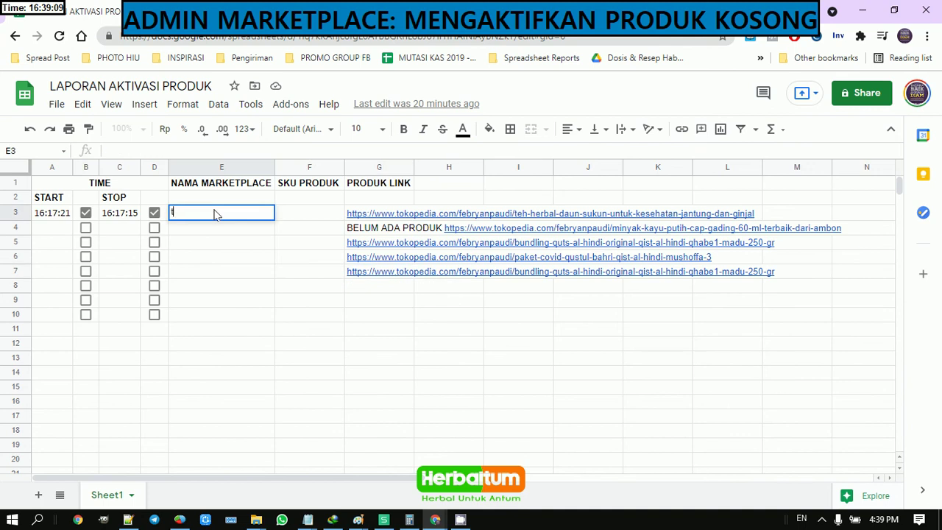
pyautogui.write('okop')
pyautogui.press('Return')
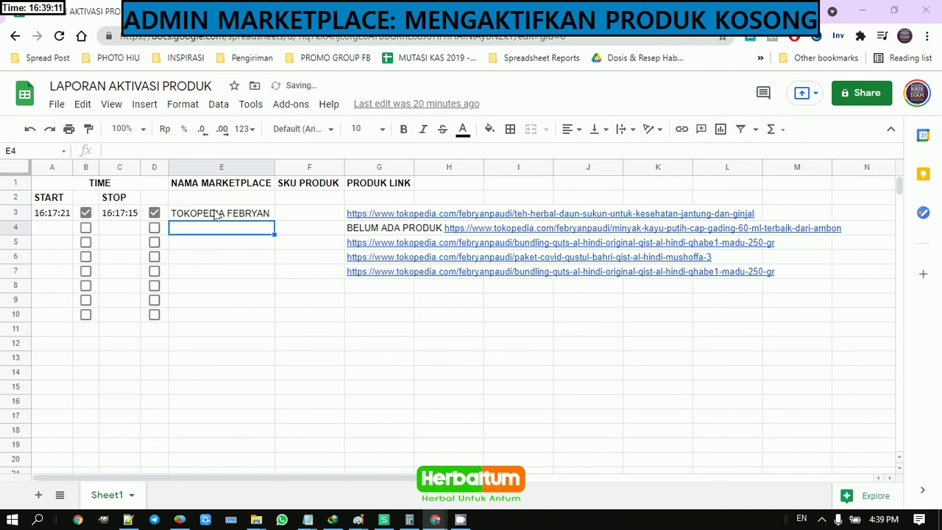
# Go back to the Tokopedia product list and examine further inactive products down to Madu Kurma Super Trombosit + Angkak
pyautogui.hotkey('ctrl', 'Tab')
pyautogui.scroll(-5, 173, 260)
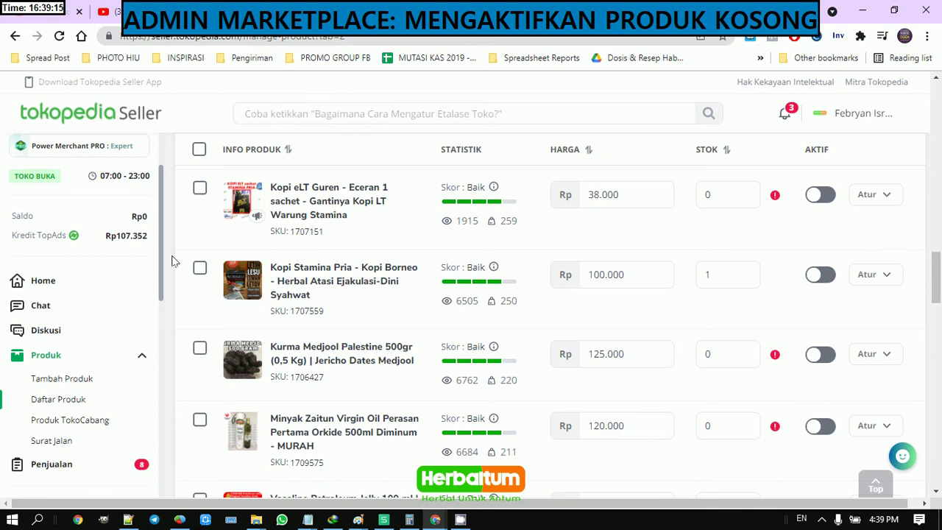
pyautogui.scroll(-4, 174, 260)
pyautogui.scroll(-3, 173, 261)
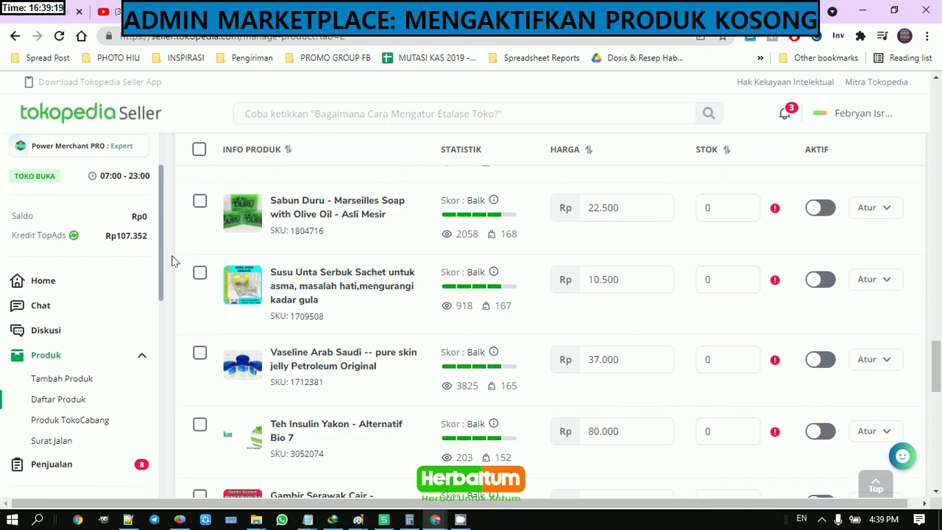
pyautogui.scroll(-5, 174, 261)
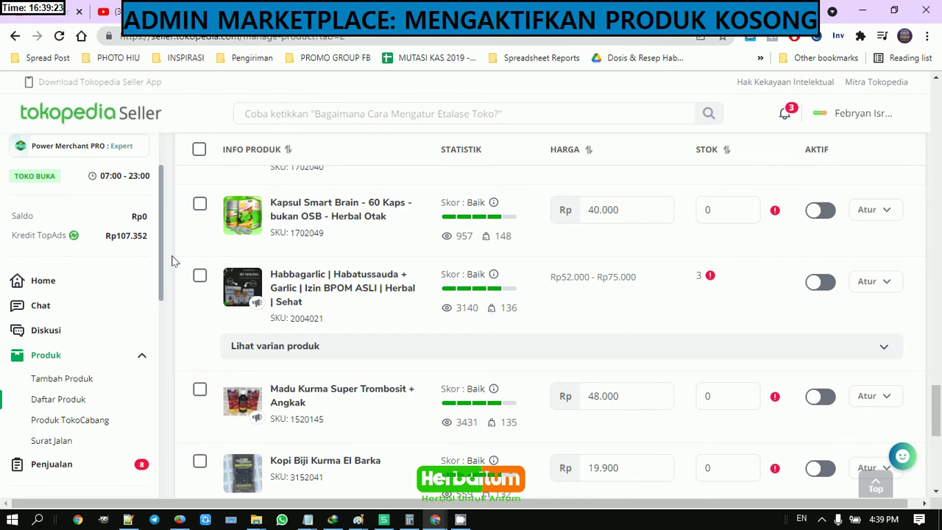
# Switch to the inventory program and search for "trombos" to check the stock of Madu Super Trombosit
pyautogui.hotkey('alt', 'Tab')
pyautogui.hotkey('alt', 'Tab')
pyautogui.hotkey('alt', 'Tab')
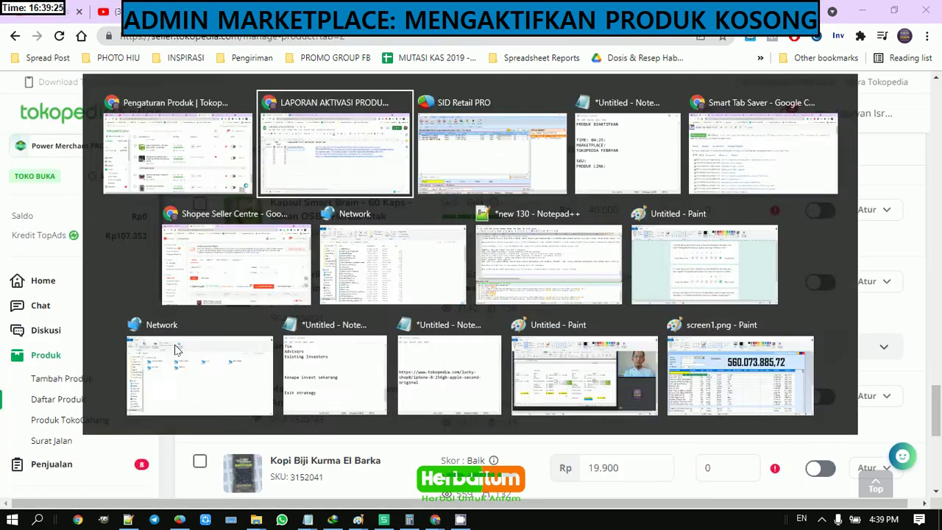
pyautogui.hotkey('alt', 'Tab')
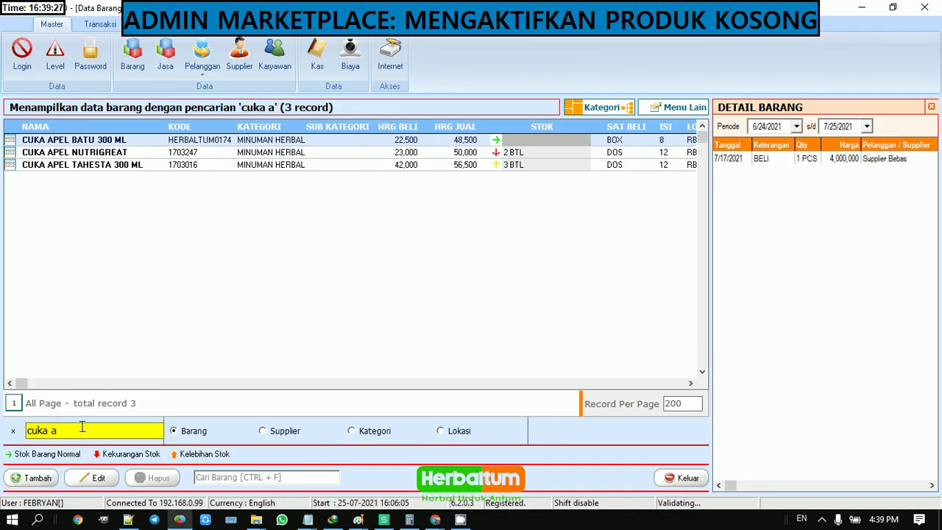
pyautogui.moveTo(82, 428); pyautogui.dragTo(3, 409)
pyautogui.press('BackSpace')
pyautogui.write('trombos')
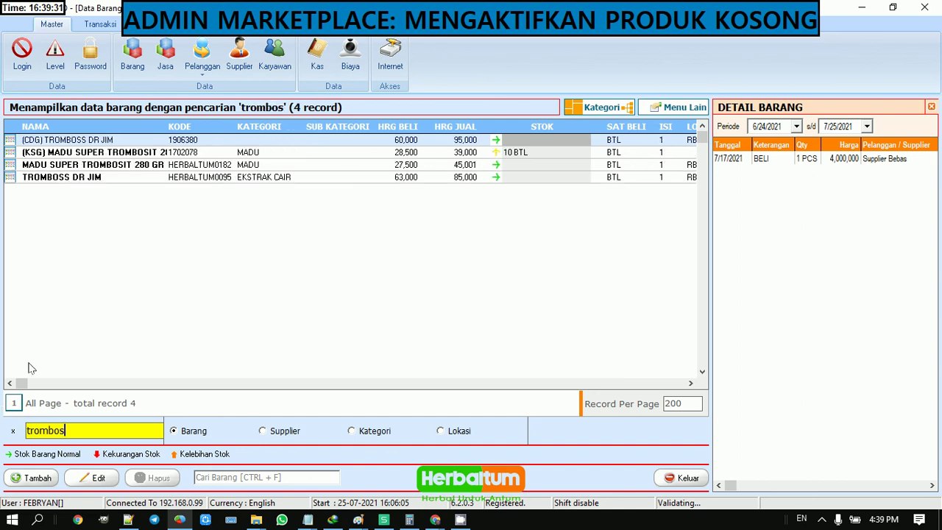
# Return to the Tokopedia product list, set the stock of Madu Kurma Super Trombosit + Angkak to 10 and activate the product
pyautogui.hotkey('alt', 'Tab')
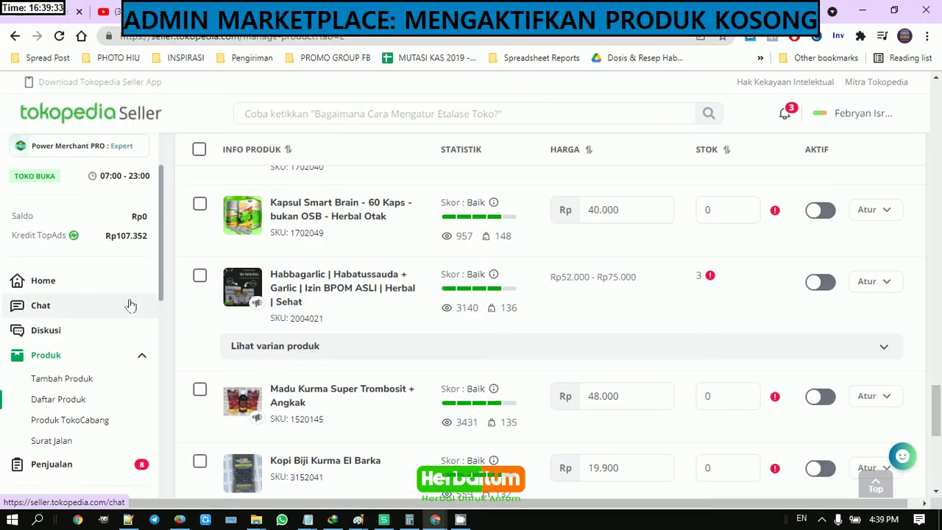
pyautogui.click(712, 395)
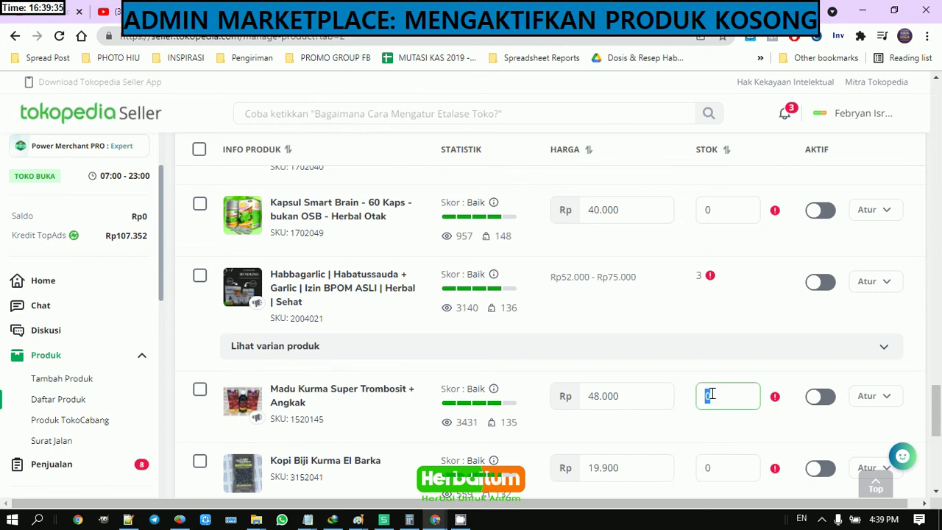
pyautogui.write('10')
pyautogui.click(815, 406)
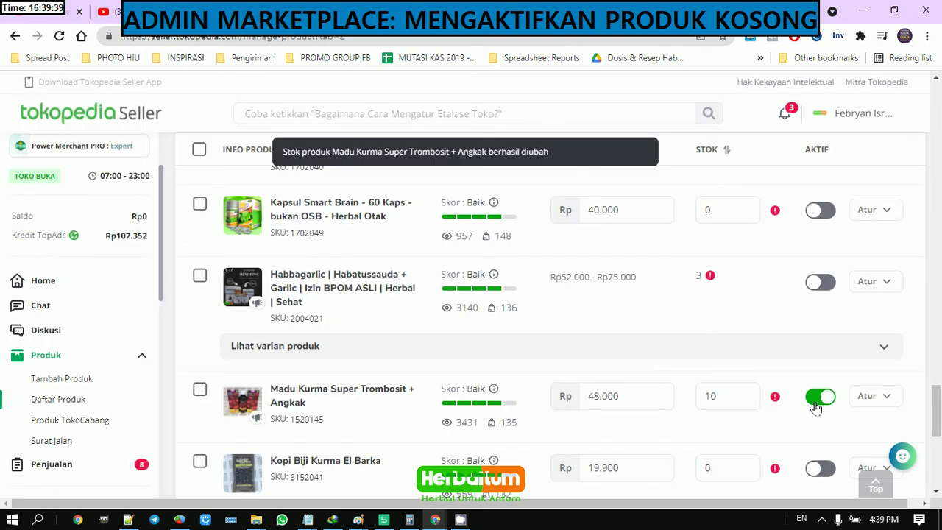
# Select cell G11 in the LAPORAN AKTIVASI PRODUK spreadsheet and copy the link address of Madu Kurma Super Trombosit + Angkak from the Tokopedia product list
pyautogui.hotkey('alt', 'Tab')
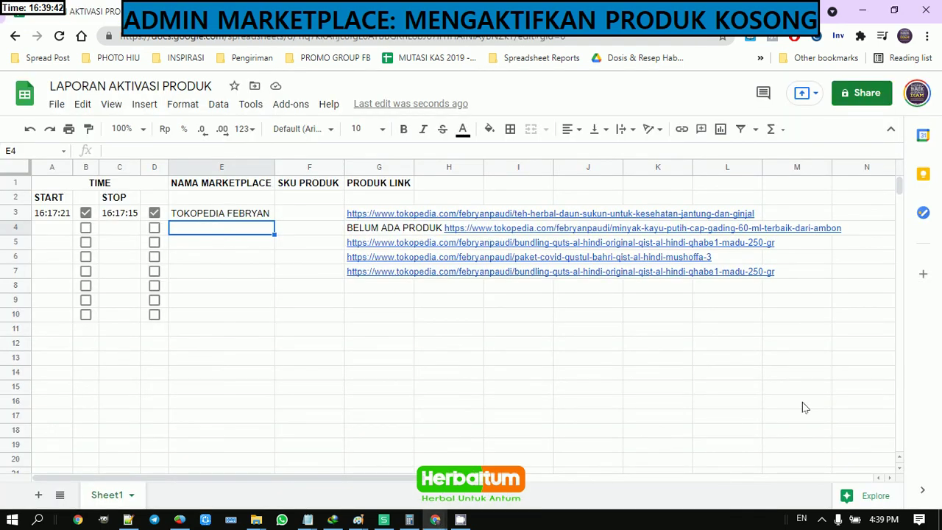
pyautogui.click(385, 331)
pyautogui.hotkey('alt', 'Tab')
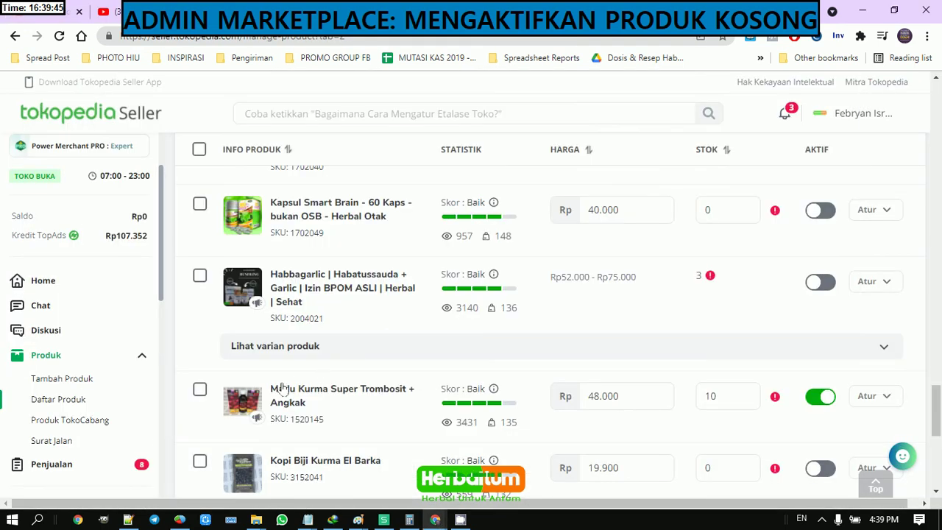
pyautogui.rightClick(280, 392)
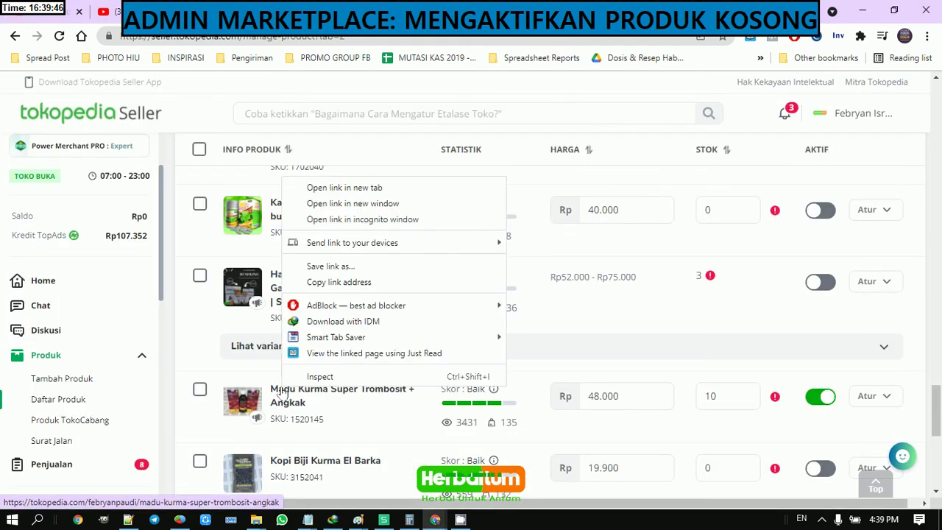
pyautogui.click(344, 282)
# Back in the report spreadsheet, enter "via daftar produk" in cell G11 and paste the copied product link into G12
pyautogui.hotkey('alt', 'Tab')
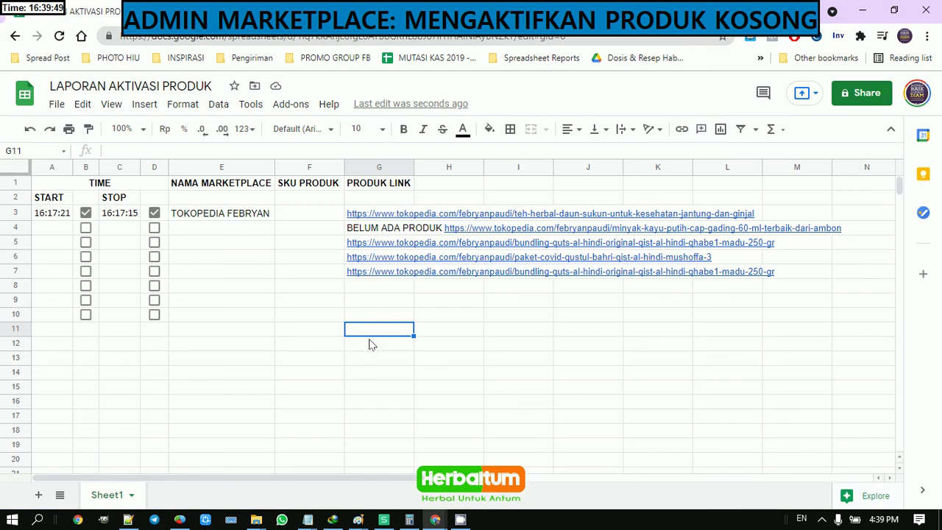
pyautogui.write('via daft')
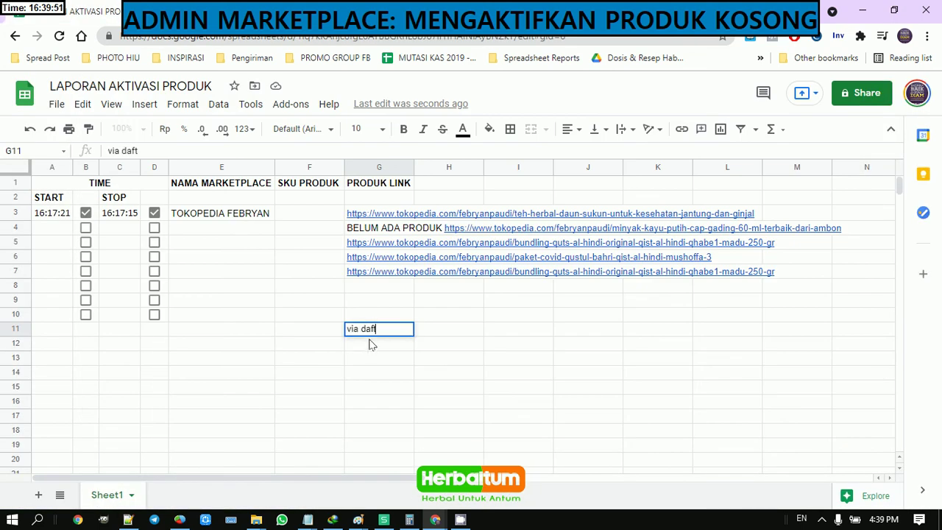
pyautogui.write('ar produk')
pyautogui.press('Return')
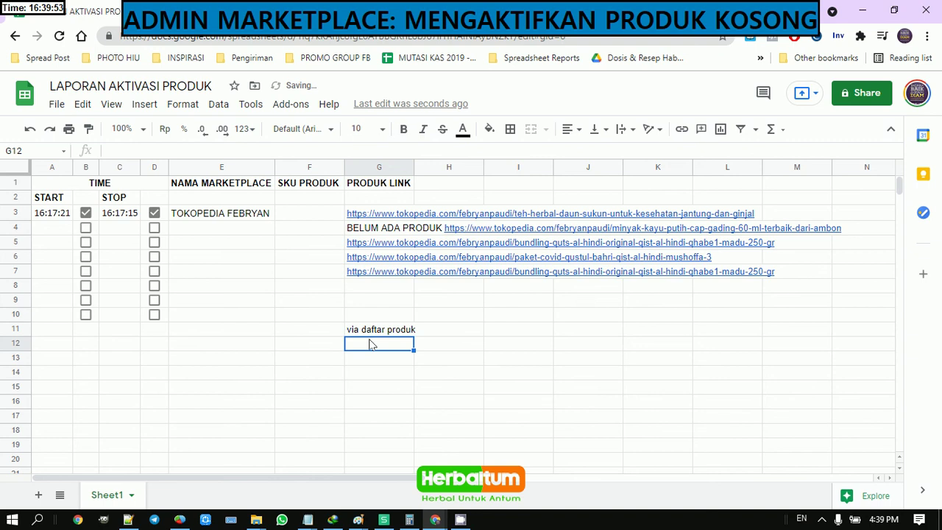
pyautogui.write('https://tokopedia.com/febryanpaudi/madu-kurma-super-trombosit-angkak')
pyautogui.press('Return')
# Copy the URL of the Cuka Apel Halal - Apple Cider Vinegar Herbal page into cell G13 of the report and return to the Tokopedia product list
pyautogui.hotkey('alt', 'Tab')
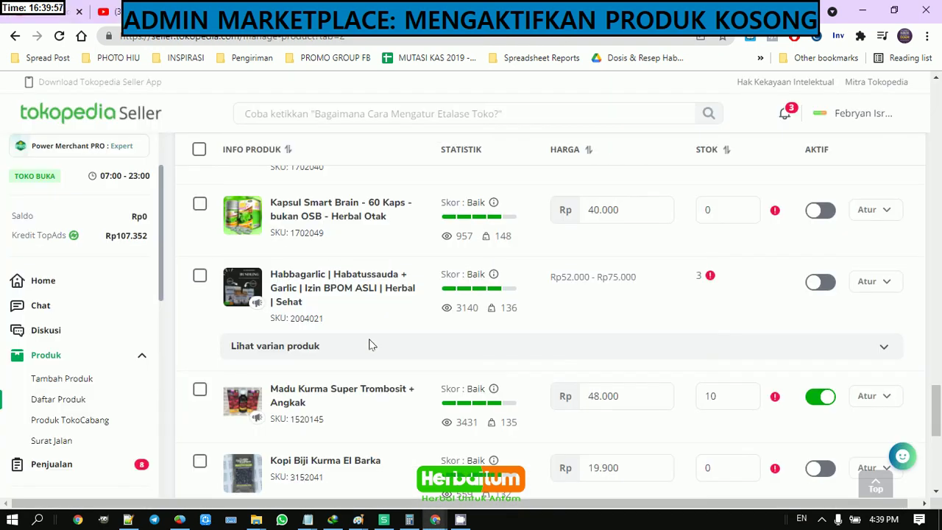
pyautogui.hotkey('ctrl', 'Tab')
pyautogui.click(356, 42)
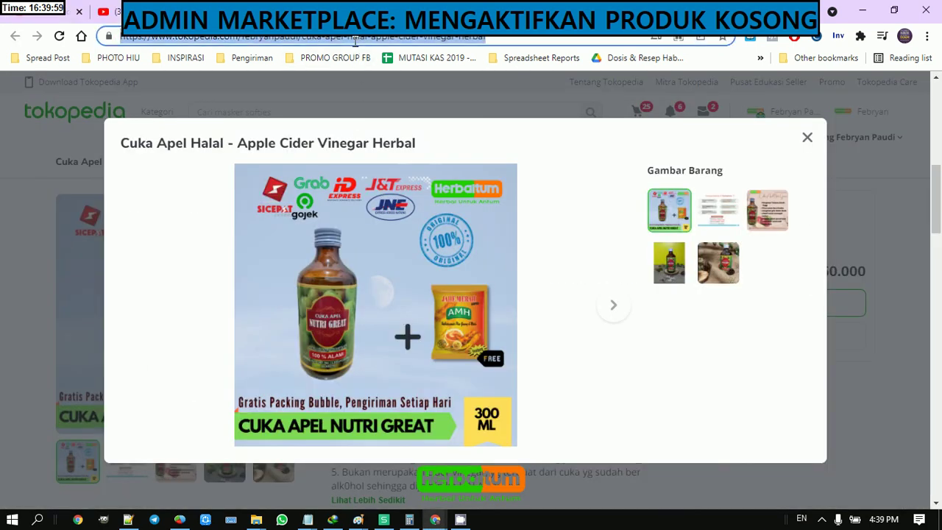
pyautogui.hotkey('ctrl', 'c')
pyautogui.hotkey('alt', 'Tab')
pyautogui.hotkey('ctrl', 'v')
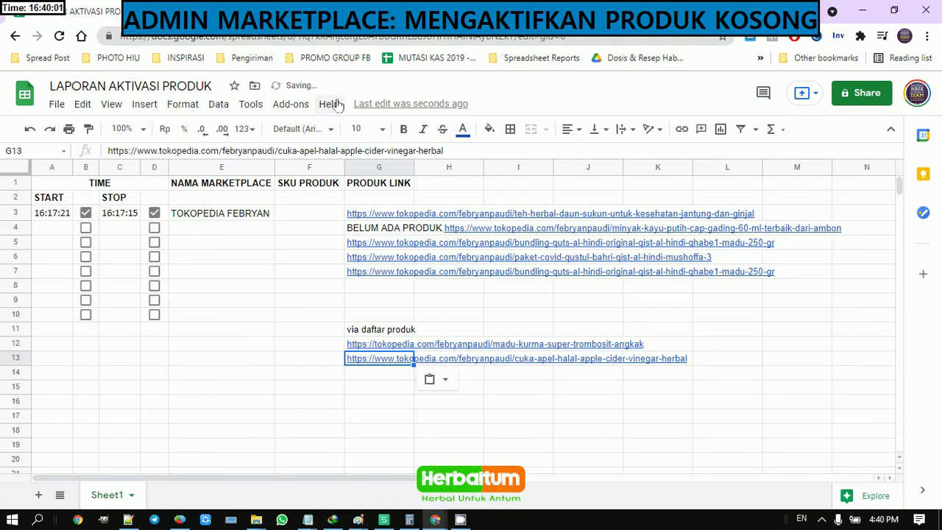
pyautogui.hotkey('alt', 'Tab')
pyautogui.hotkey('ctrl', 'shift', 'Tab')
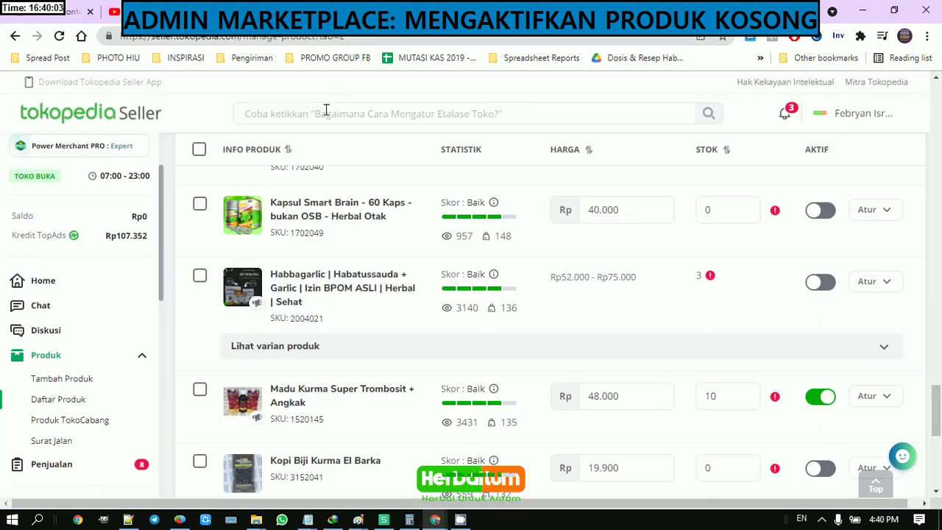